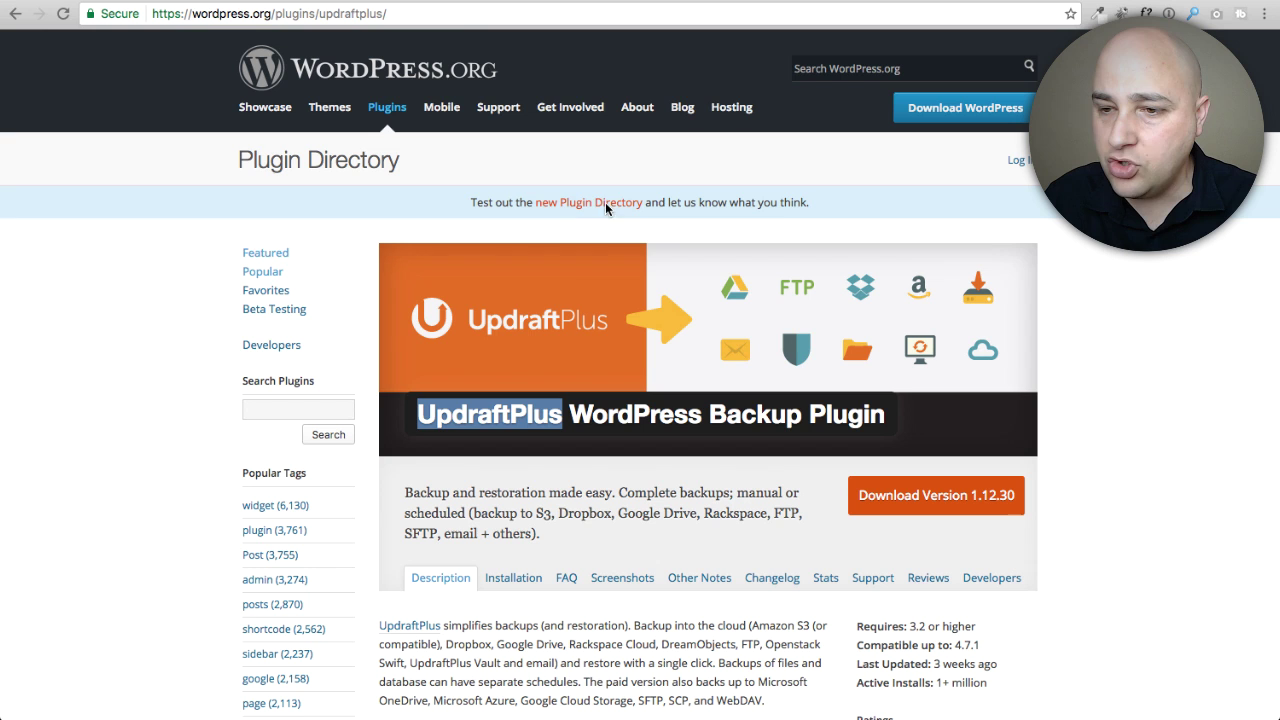
- Scroll through the UpdraftPlus description and ratings on WordPress.org, then scroll back up
left_click(578, 295)
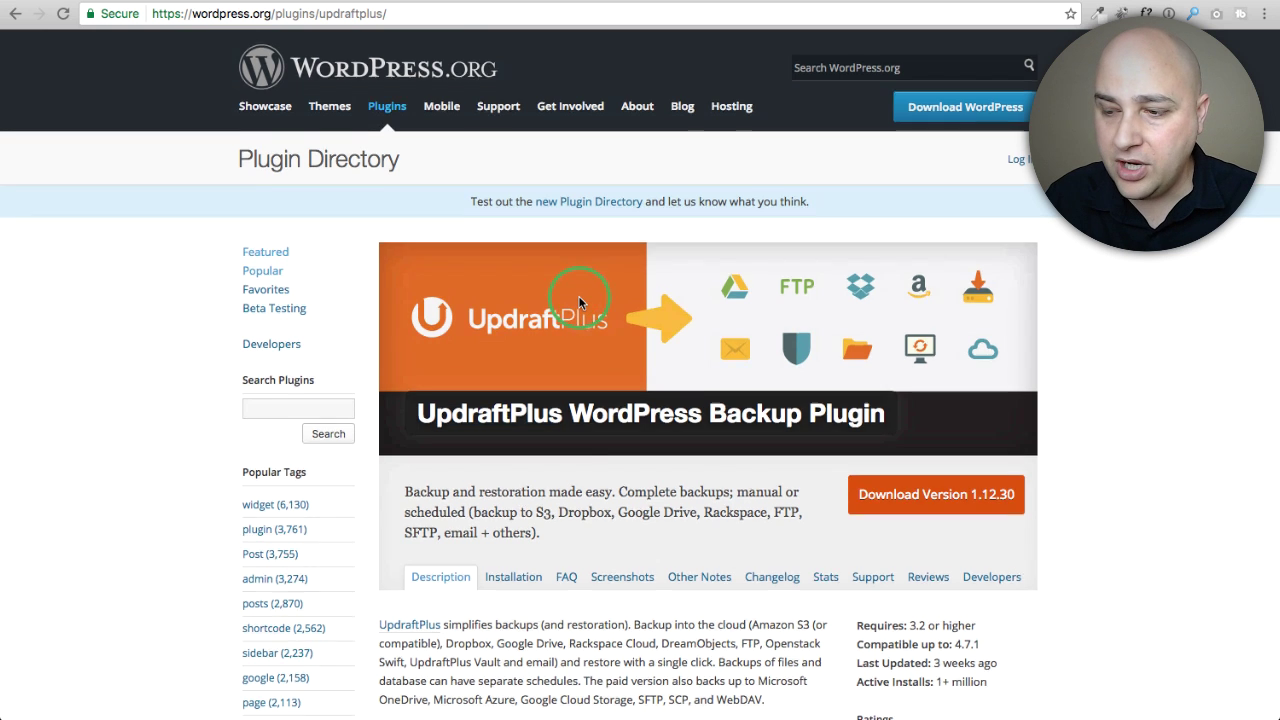
scroll(579, 296, "down", 5)
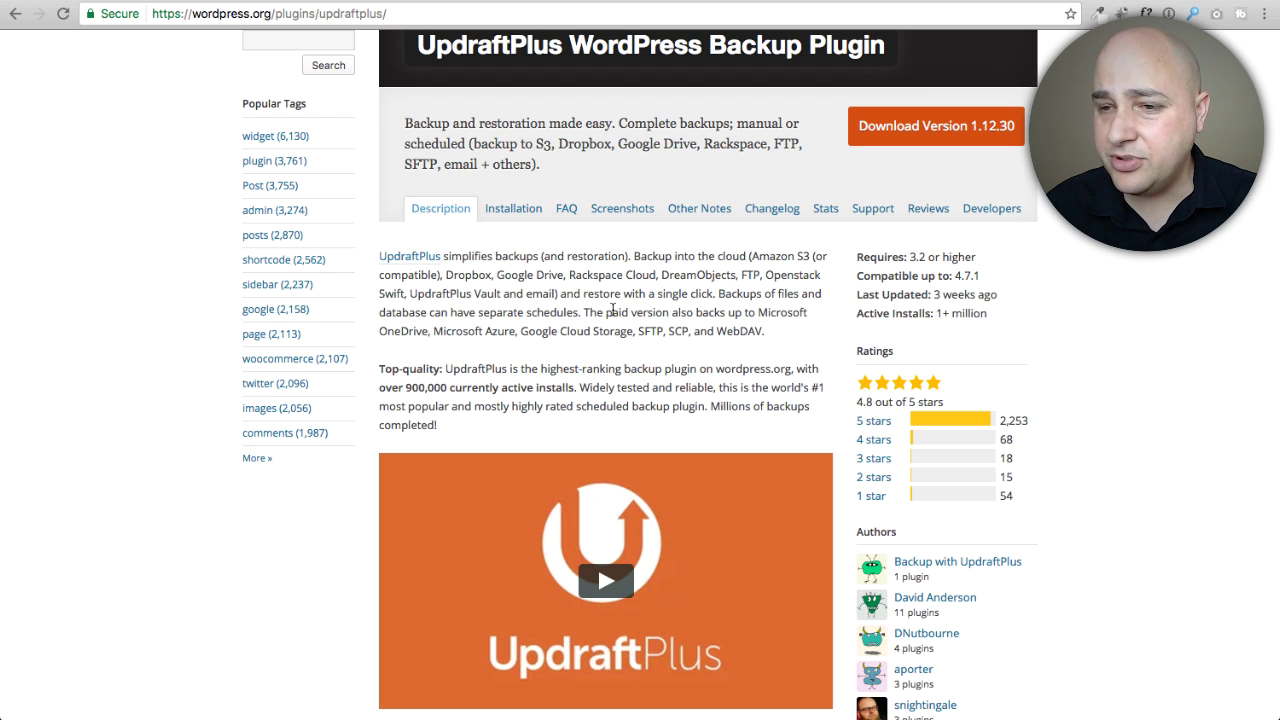
scroll(612, 309, "up", 5)
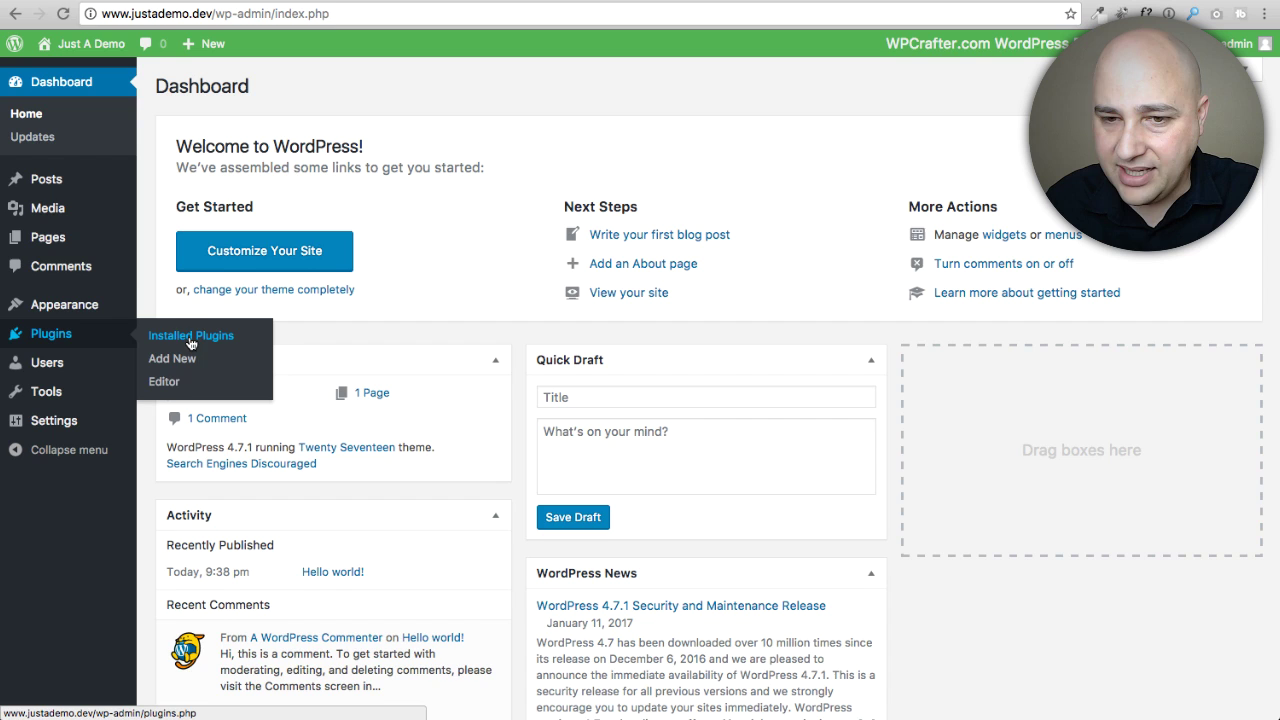
- Search Plugins > Add New for UpdraftPlus, then install and activate it
left_click(191, 336)
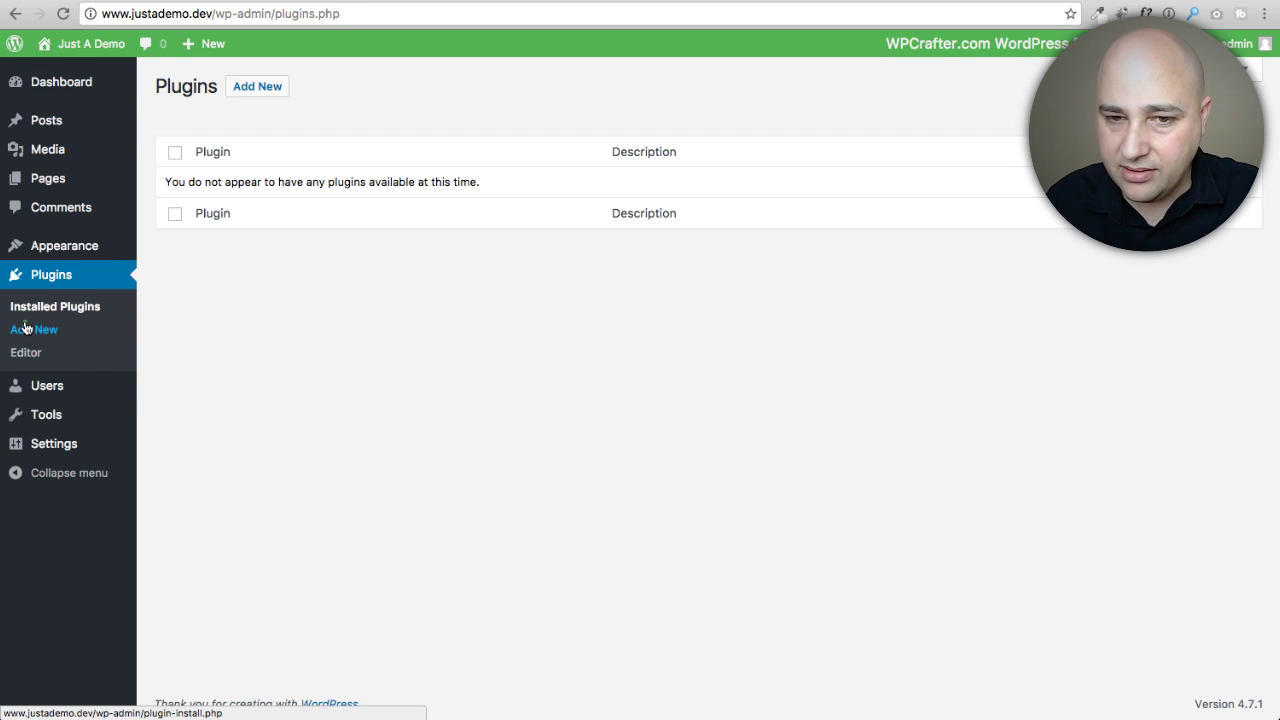
left_click(36, 329)
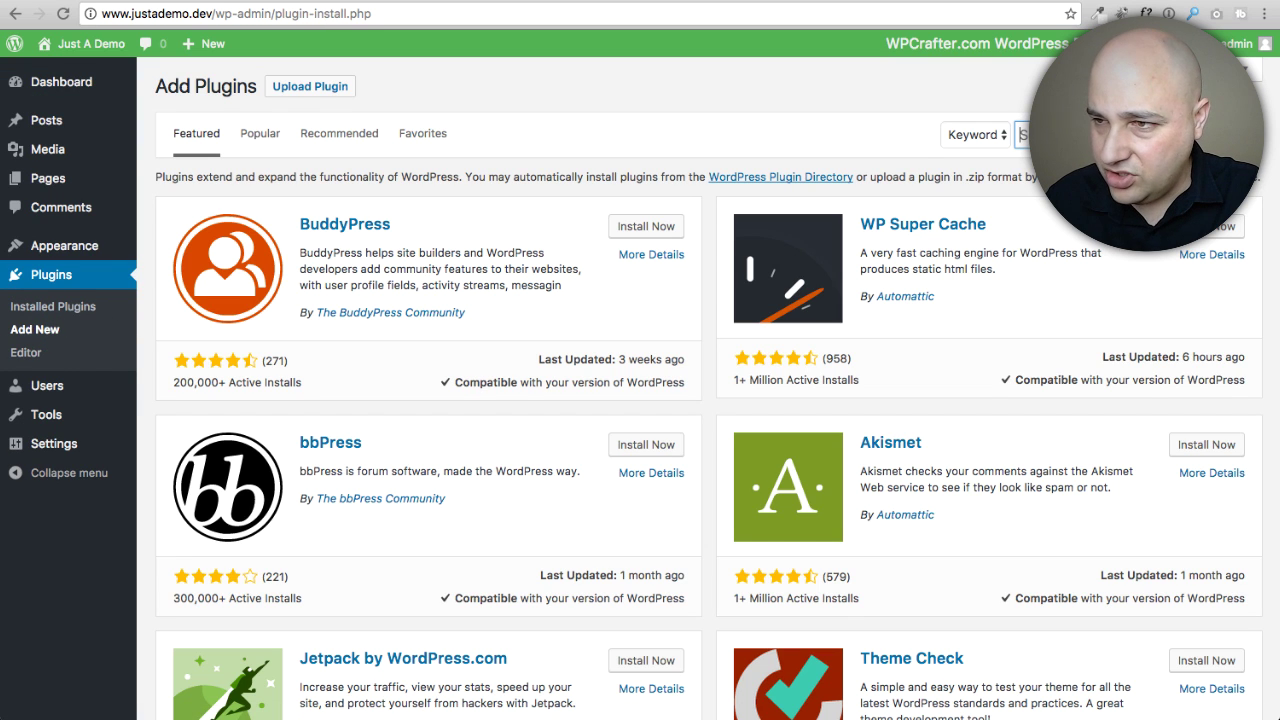
type("UpdraftPlus")
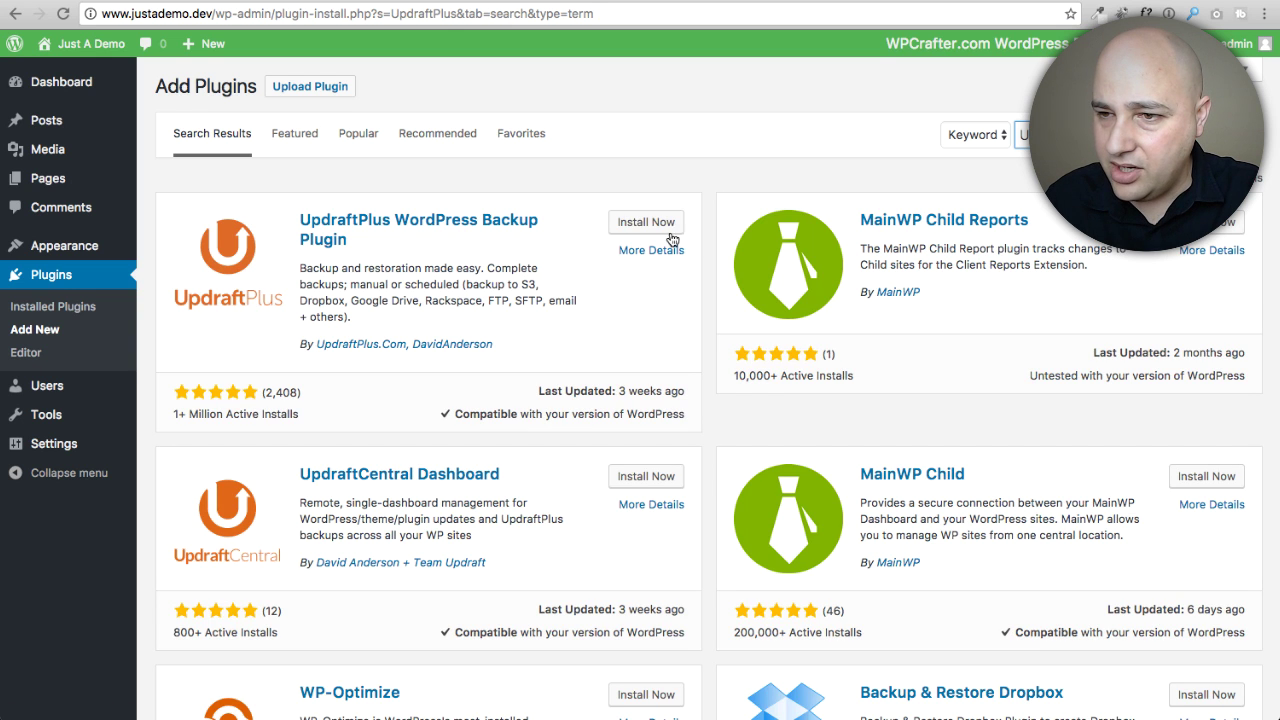
left_click(668, 230)
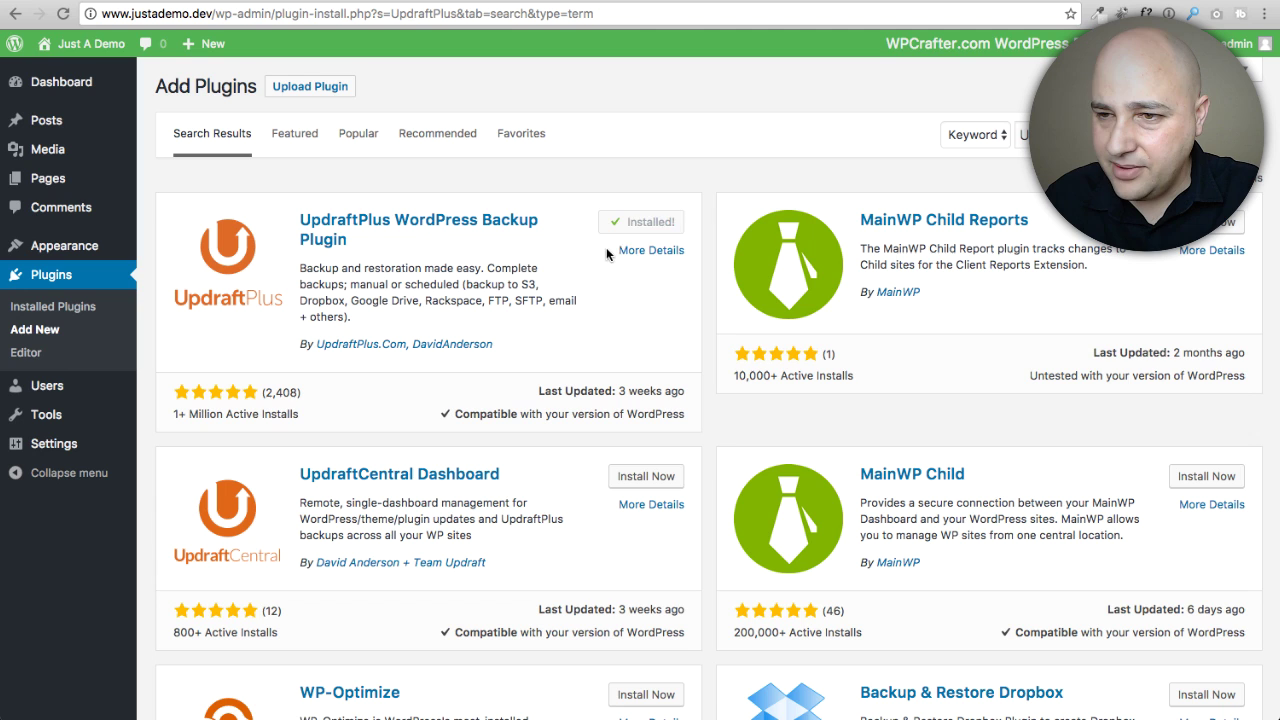
left_click(652, 222)
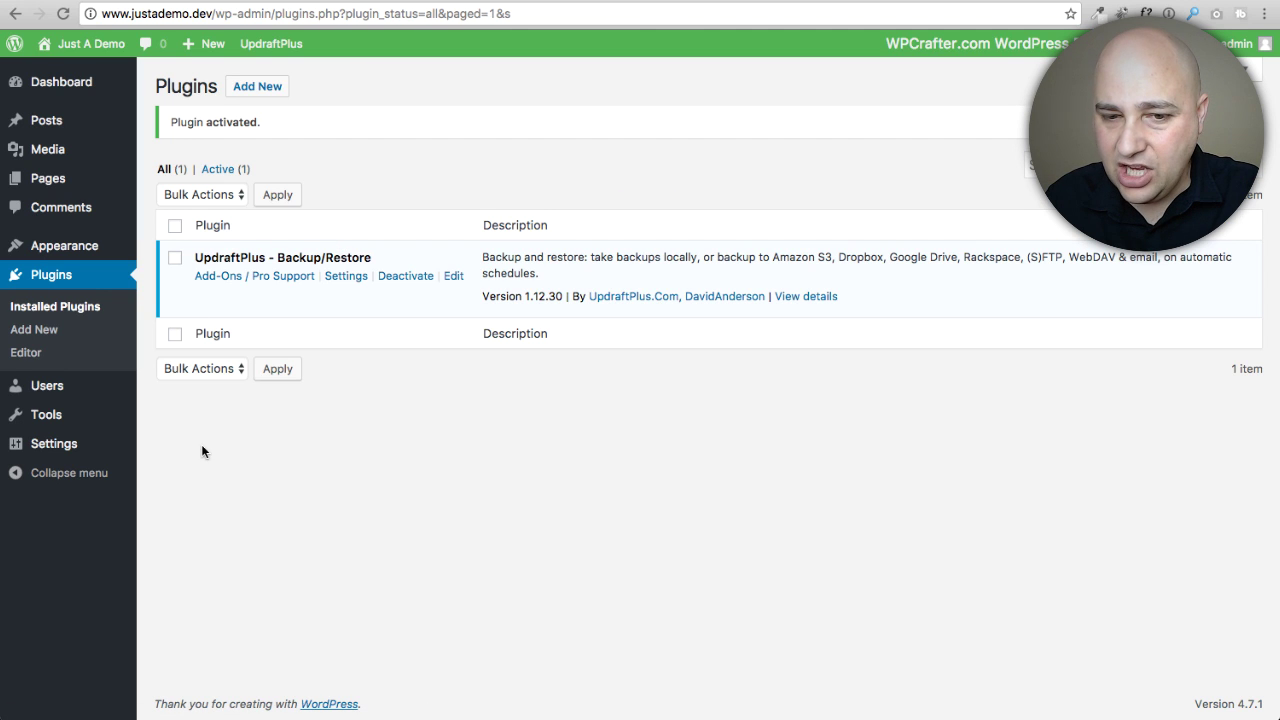
mouse_move(54, 443)
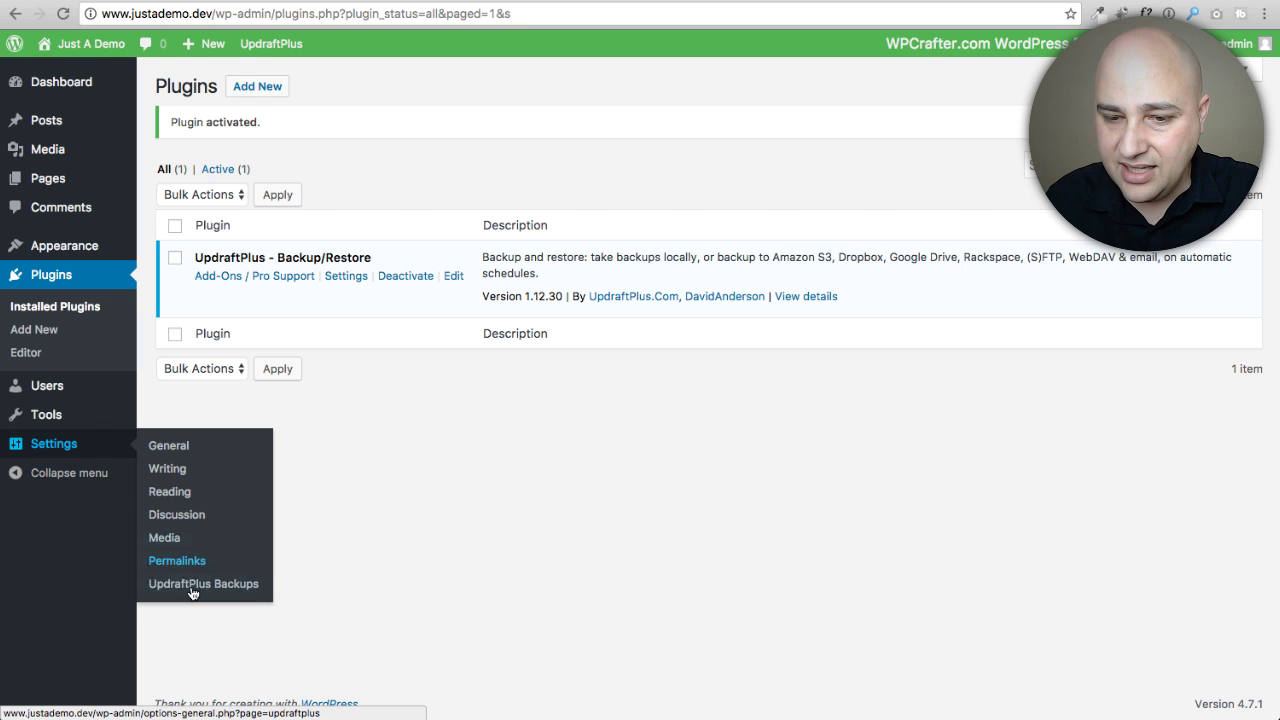
- Go to Settings > UpdraftPlus Backups and show its Settings tab
left_click(170, 585)
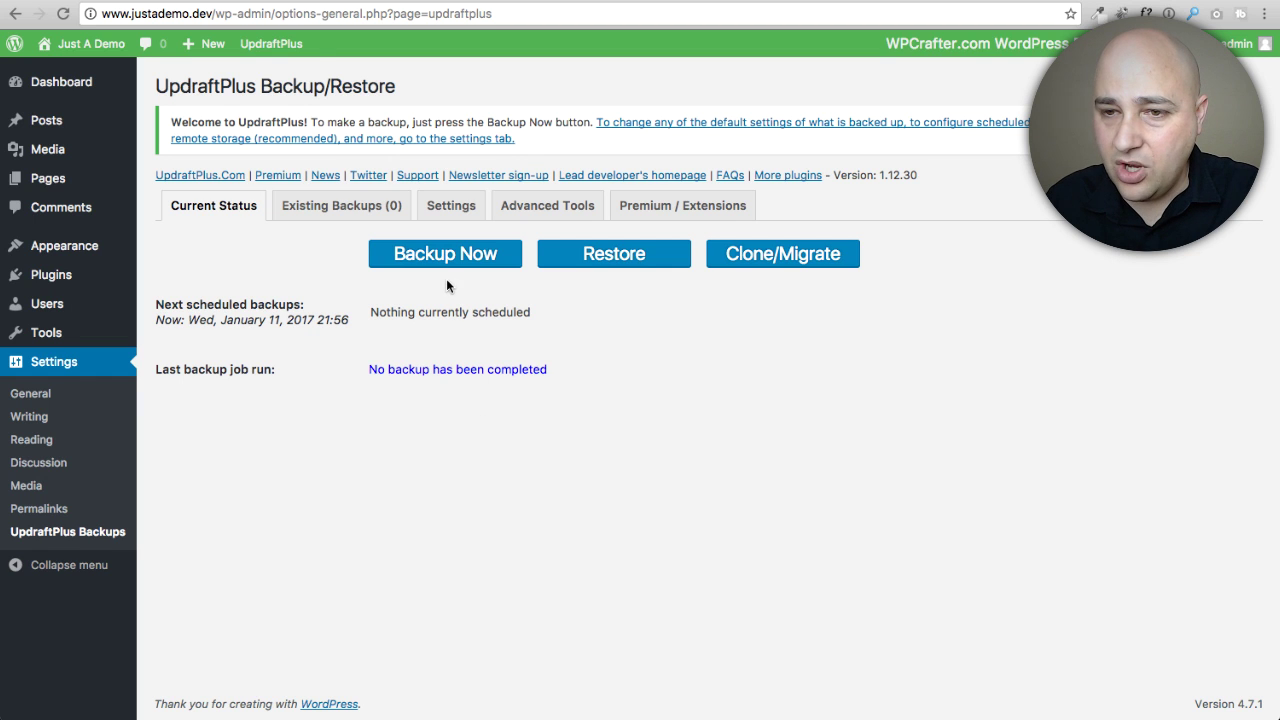
left_click(444, 210)
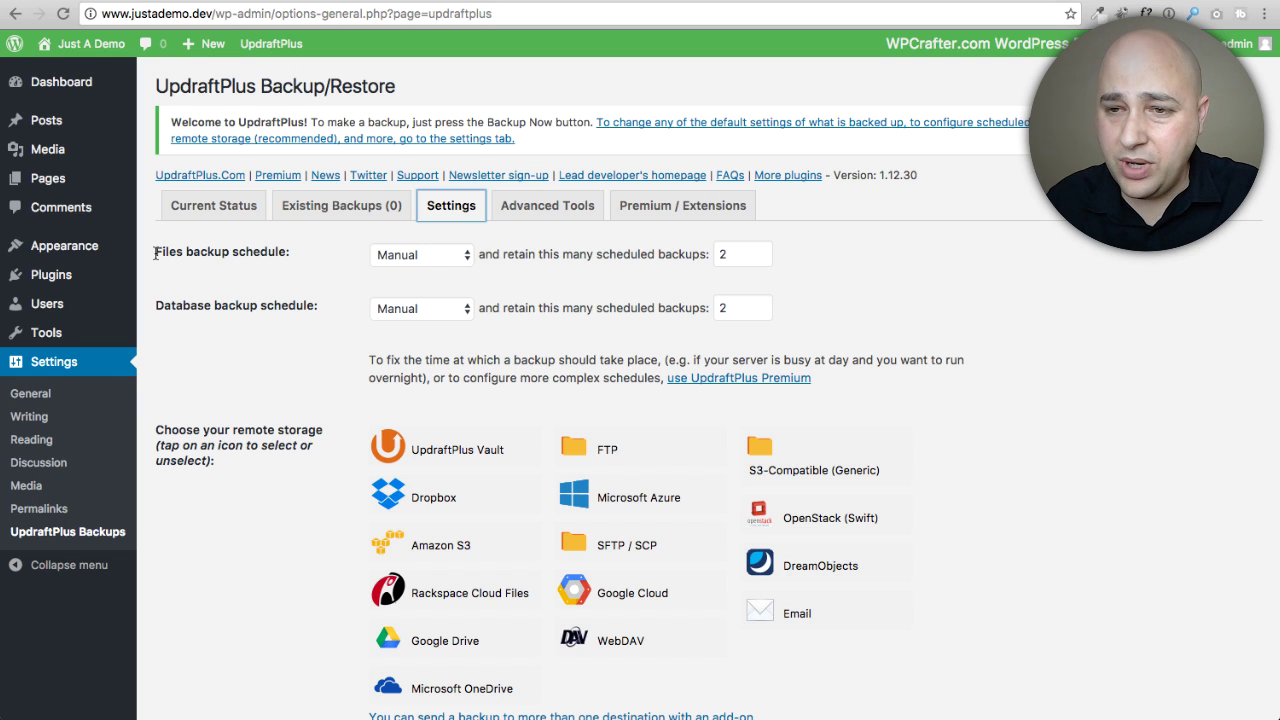
- Set the Files backup schedule to Weekly
left_click(367, 254)
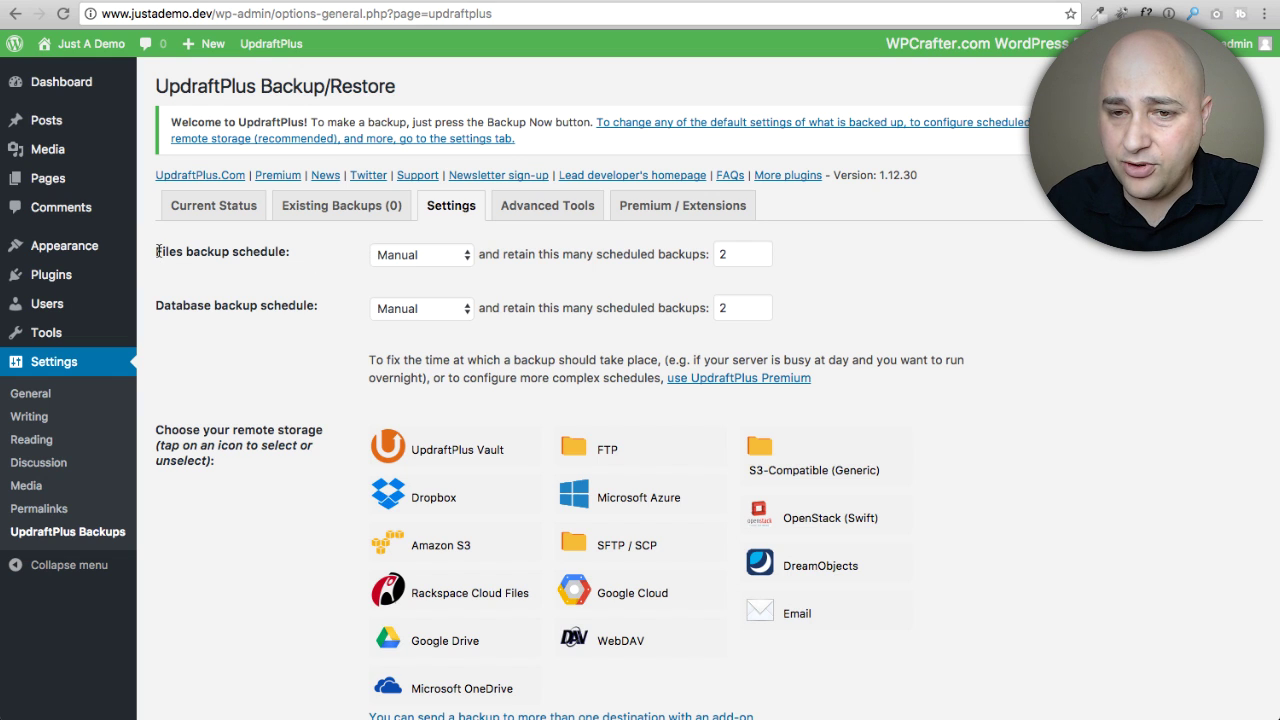
left_click_drag(156, 251, 286, 253)
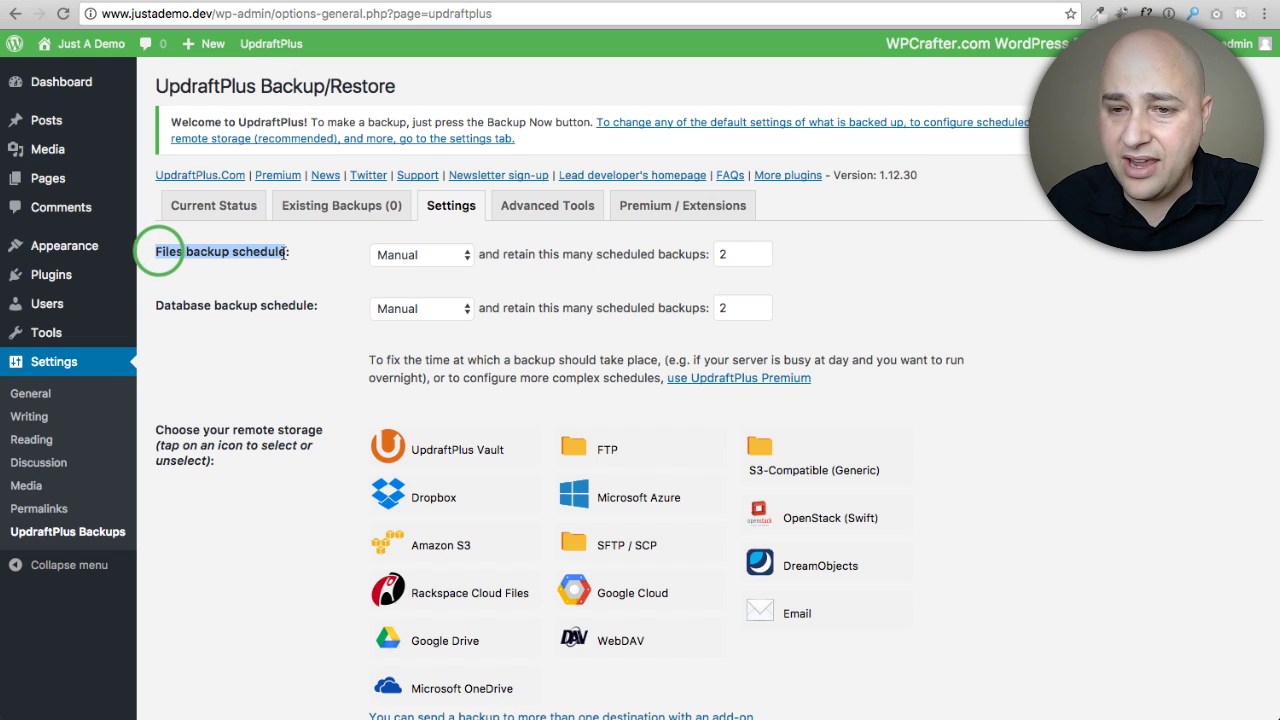
left_click(430, 257)
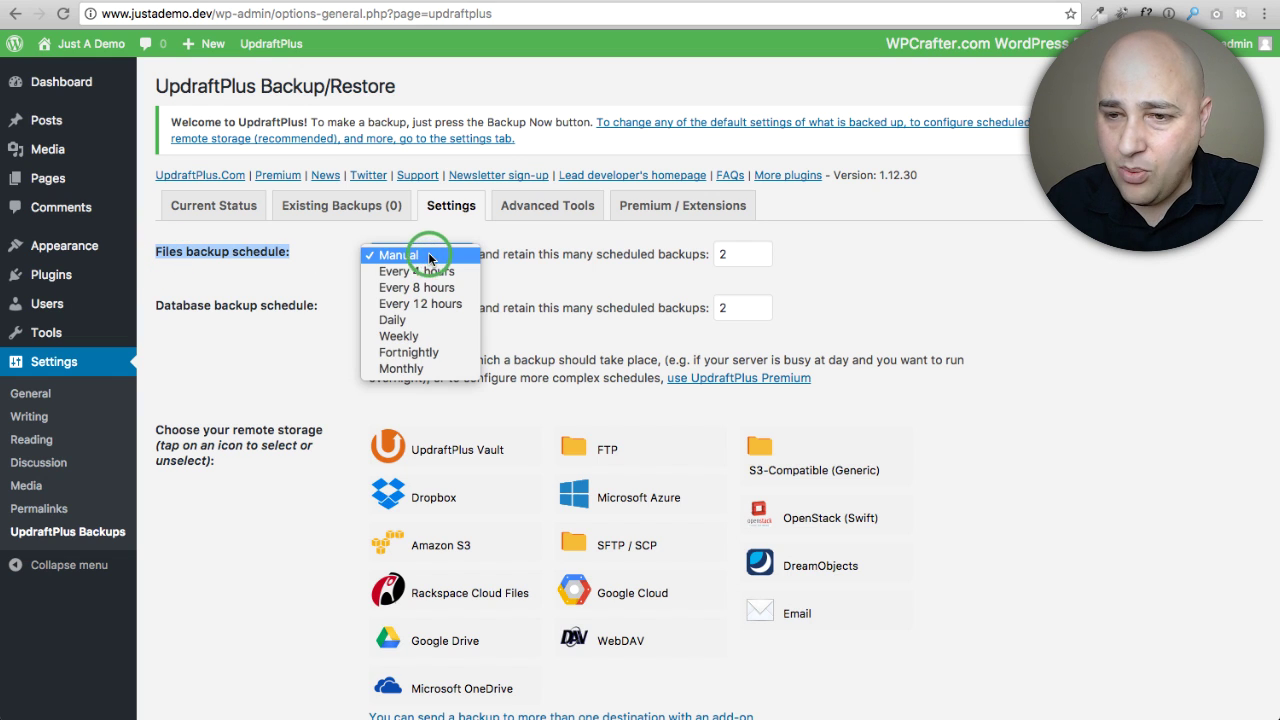
left_click(405, 337)
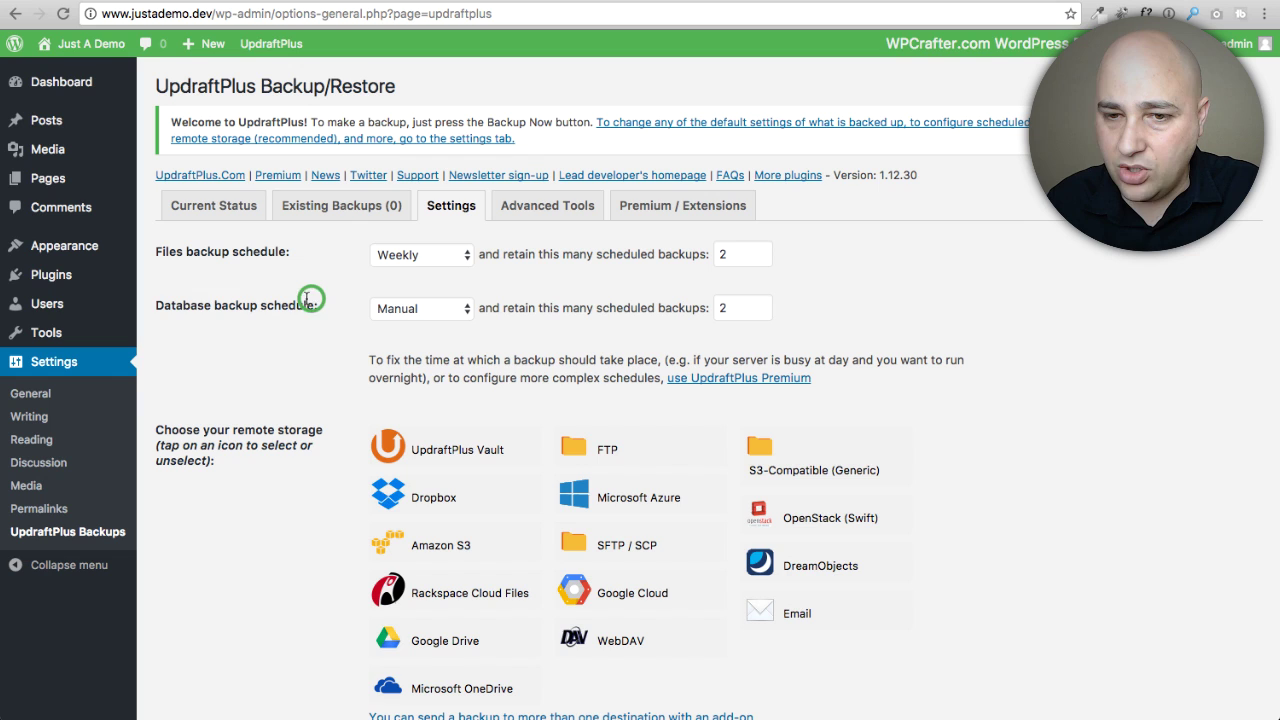
- Set the Database backup schedule to Daily, retaining 14 backups
left_click_drag(310, 305, 160, 305)
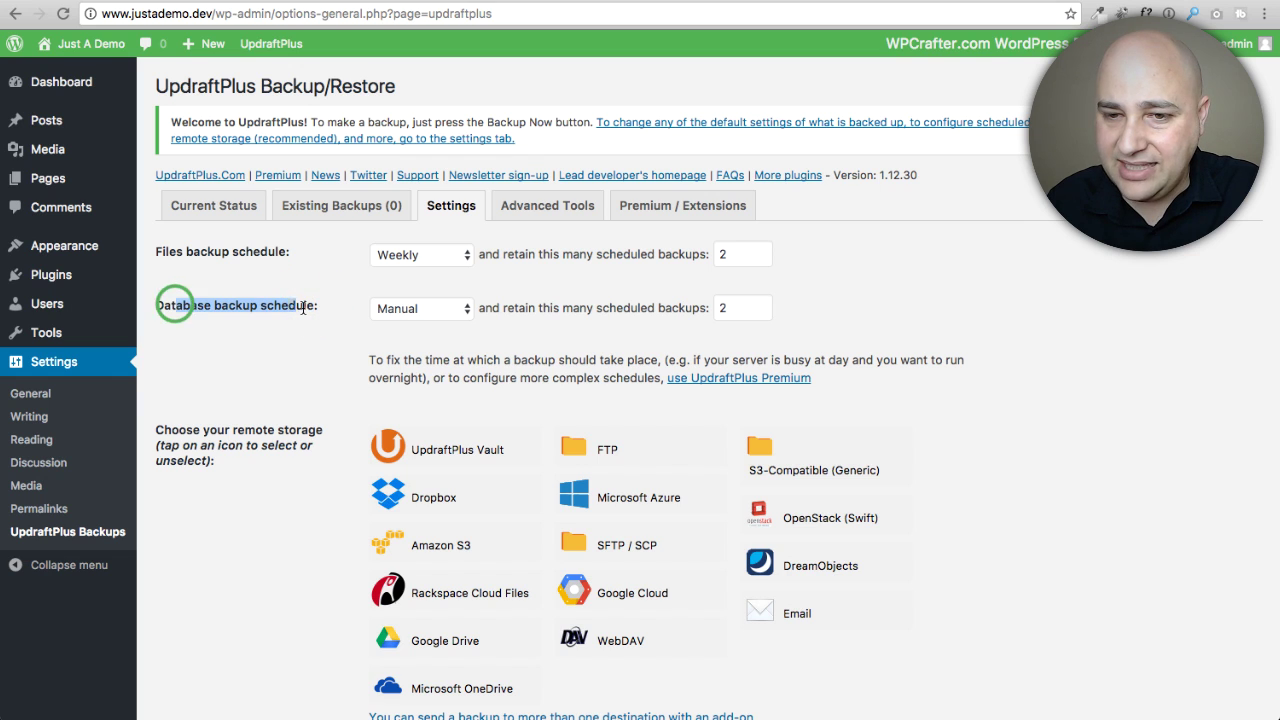
left_click(404, 309)
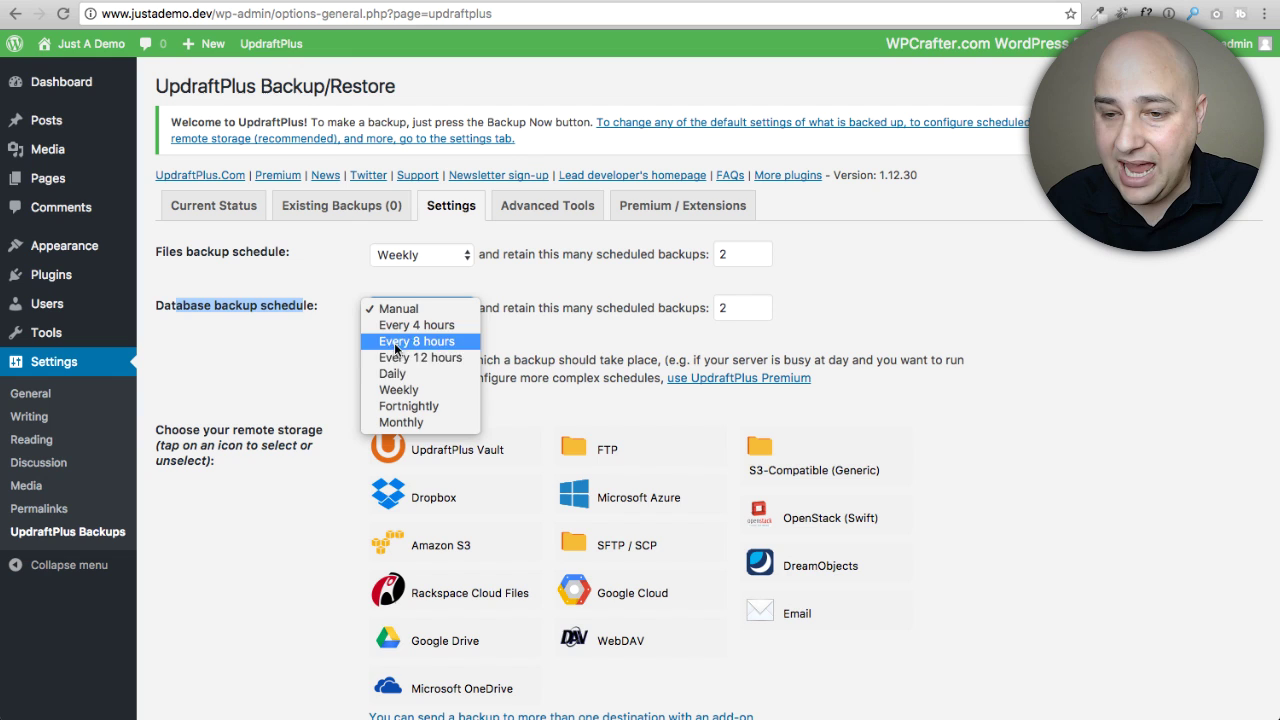
left_click(404, 378)
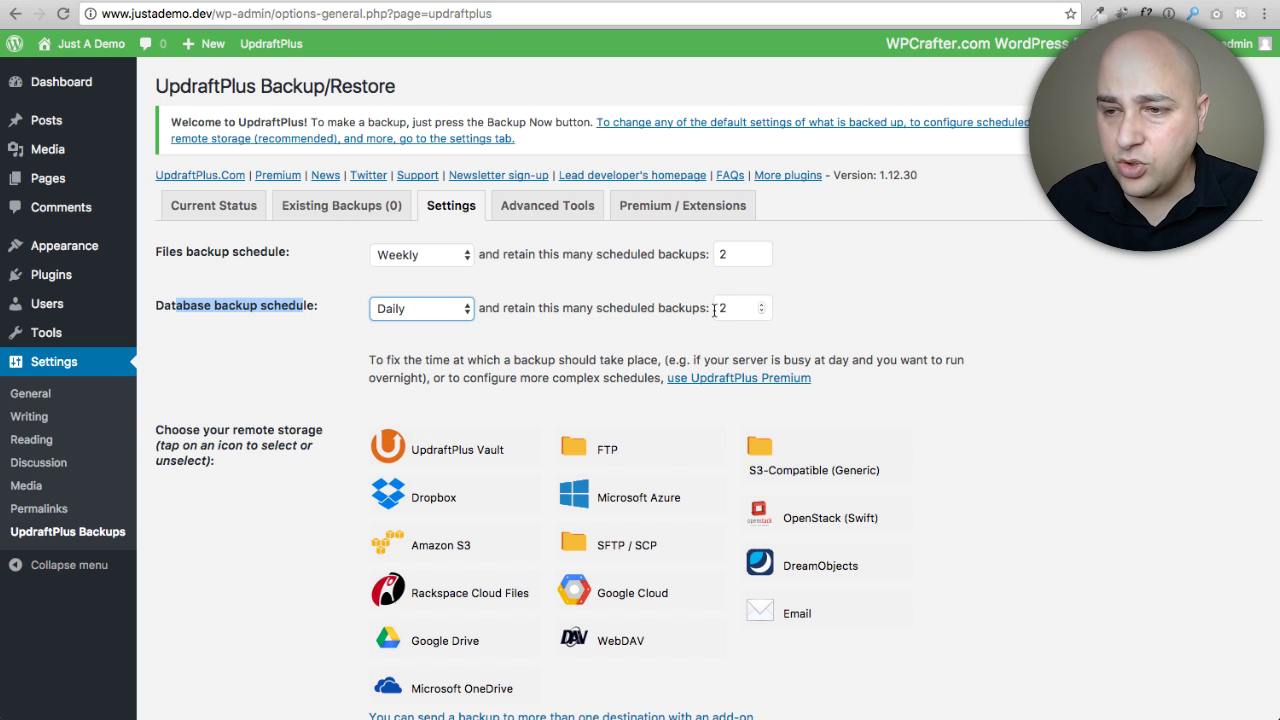
mouse_move(741, 308)
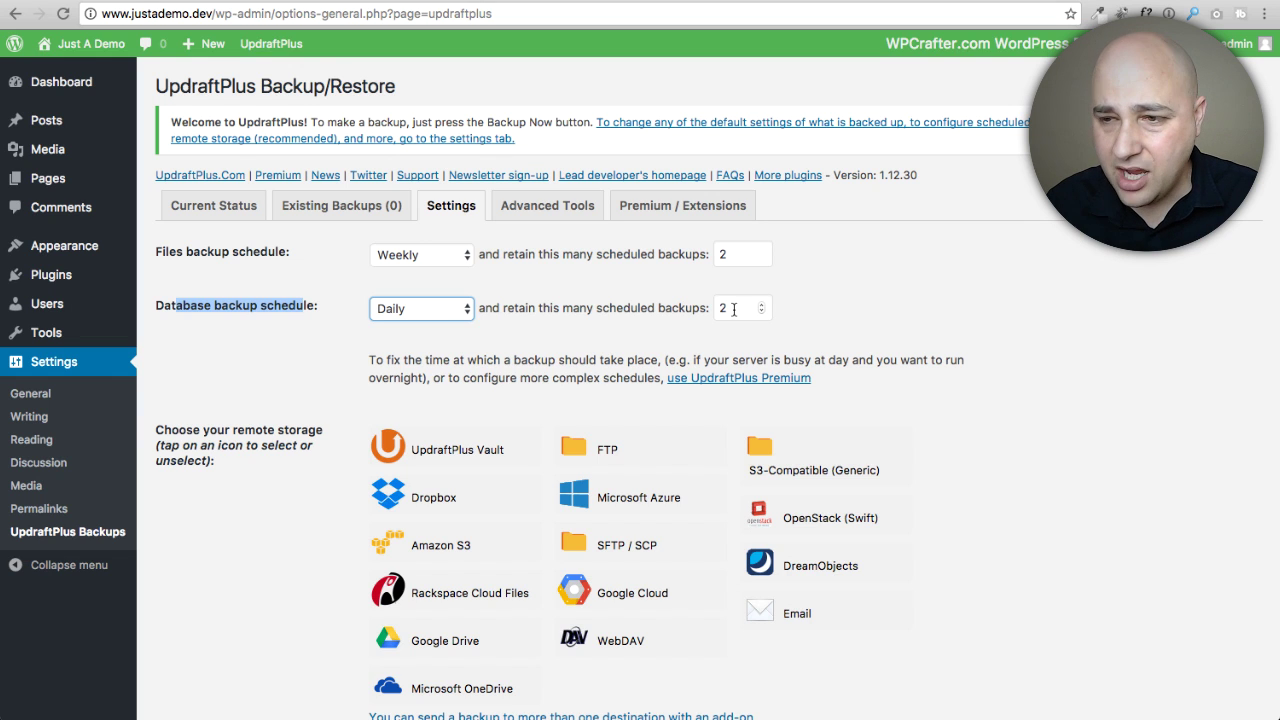
double_click(734, 309)
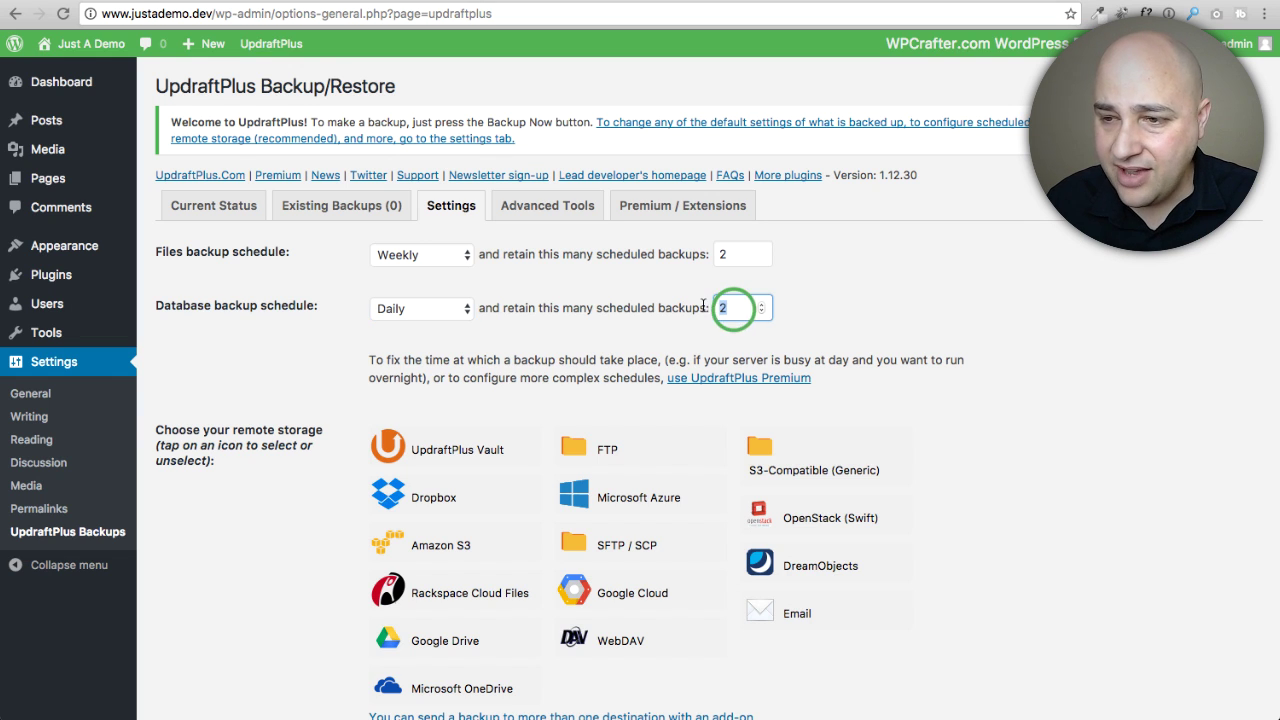
type("1")
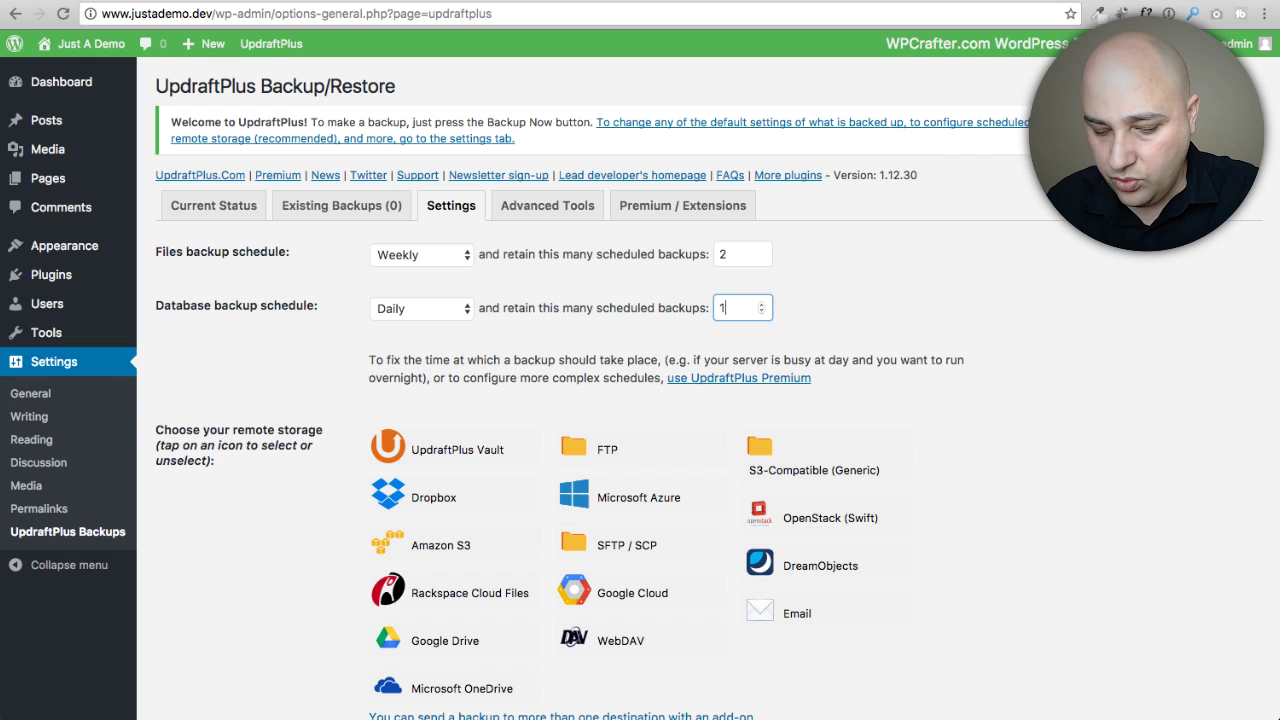
type("4")
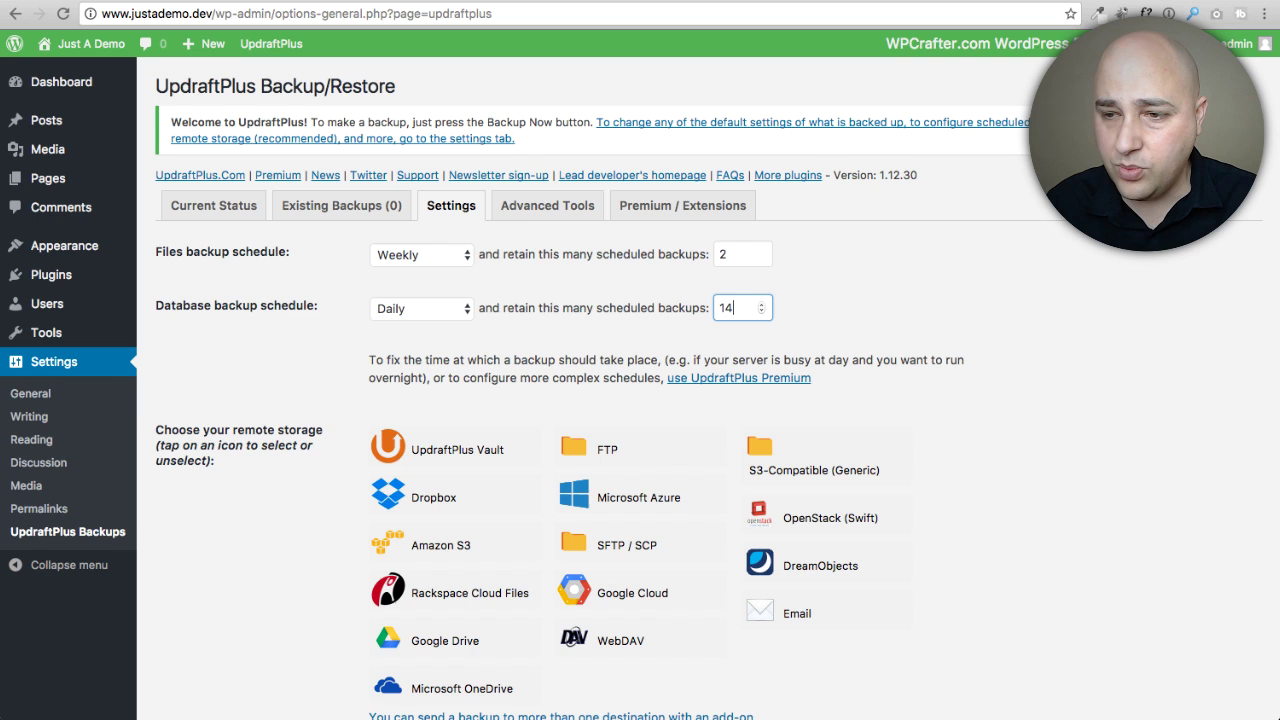
left_click(283, 318)
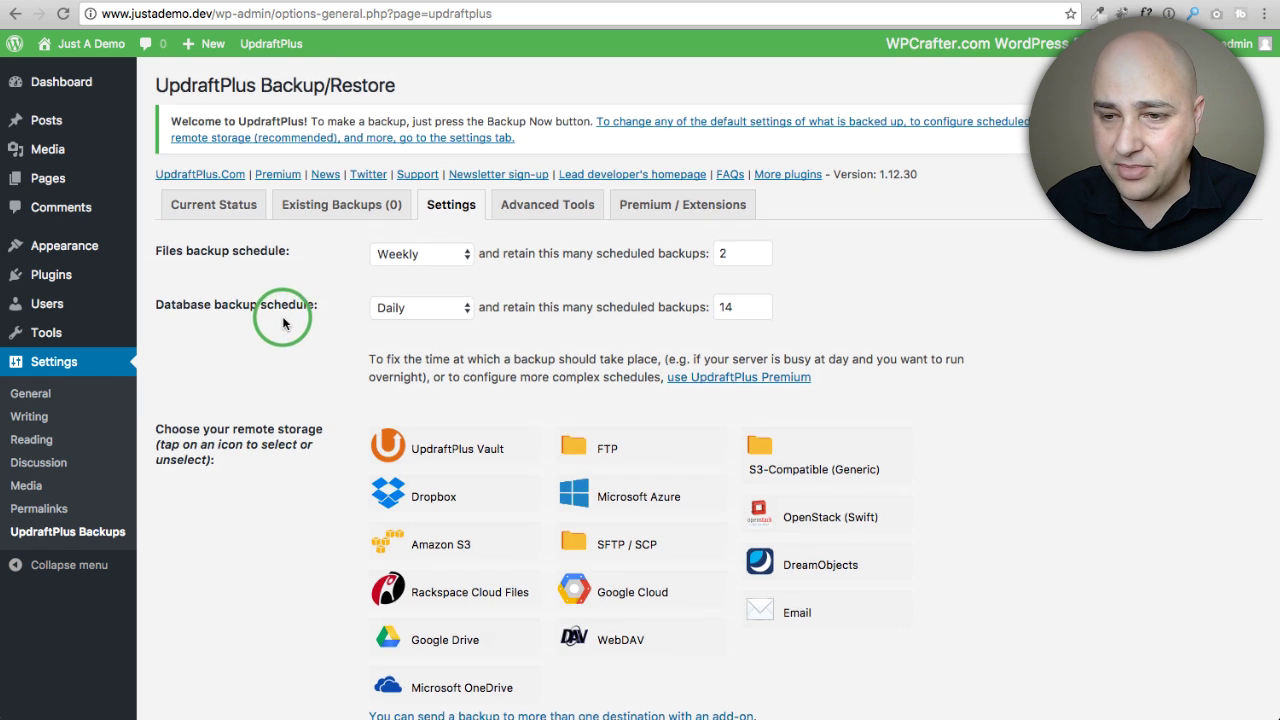
- Scroll down to 'Choose your remote storage' and select Dropbox
scroll(283, 320, "down", 3)
scroll(283, 318, "down", 2)
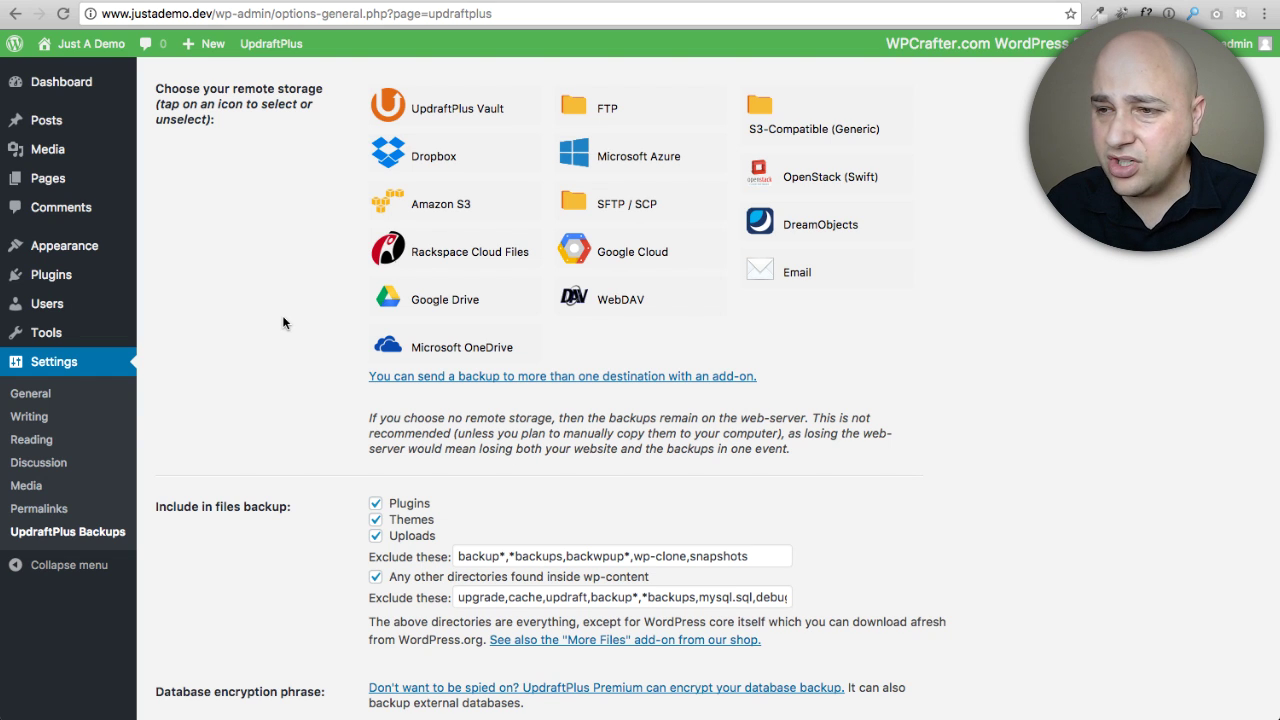
left_click(433, 158)
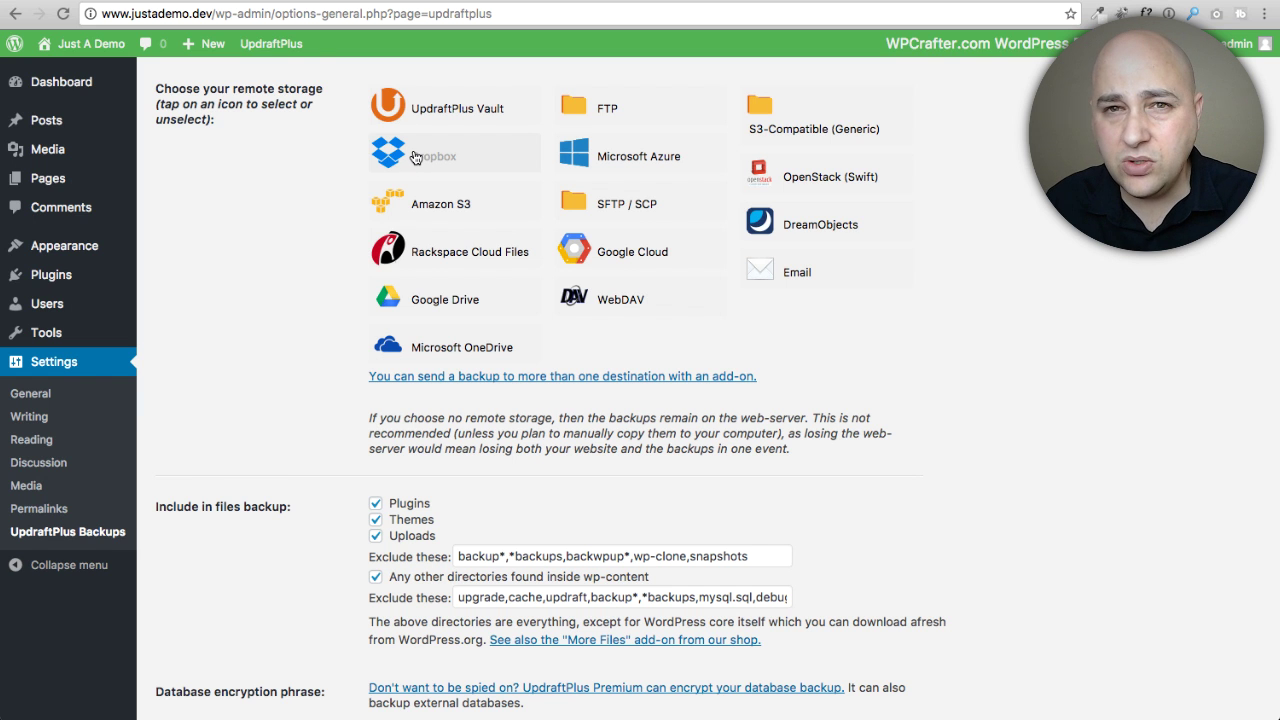
left_click(415, 158)
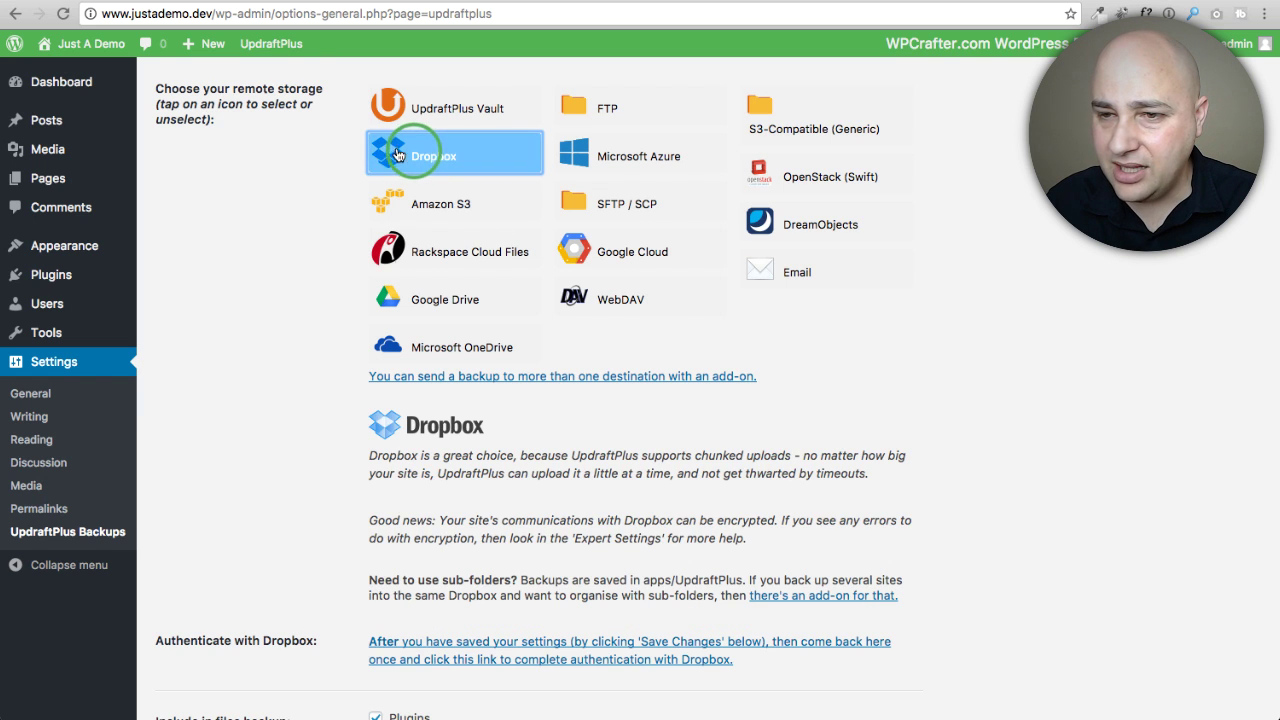
scroll(267, 181, "down", 2)
scroll(267, 181, "down", 2)
scroll(267, 181, "down", 2)
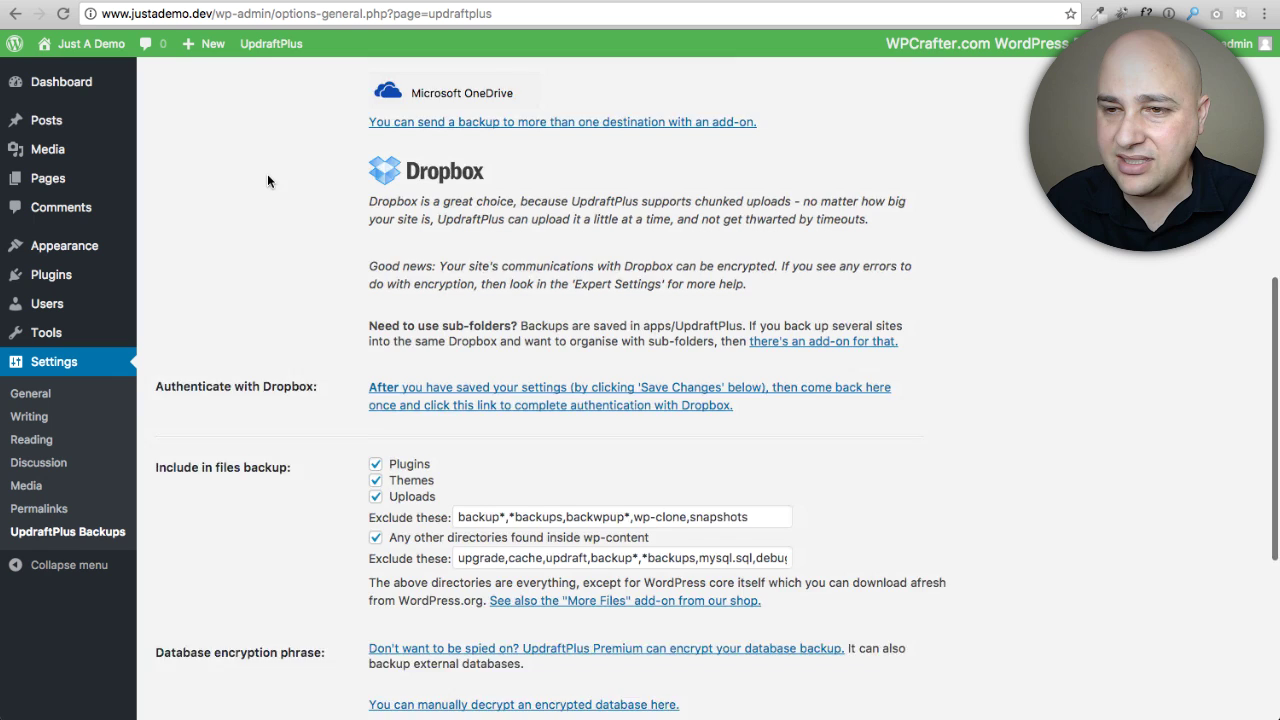
scroll(300, 185, "down", 1)
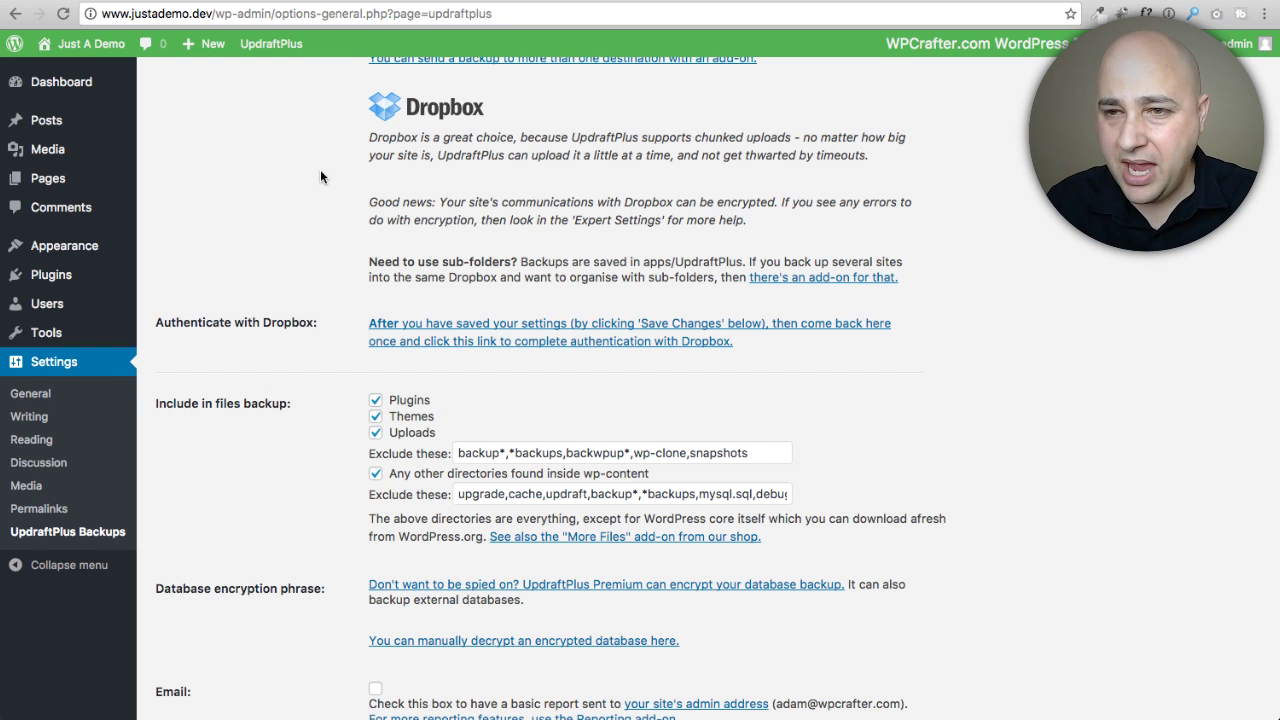
scroll(320, 177, "down", 5)
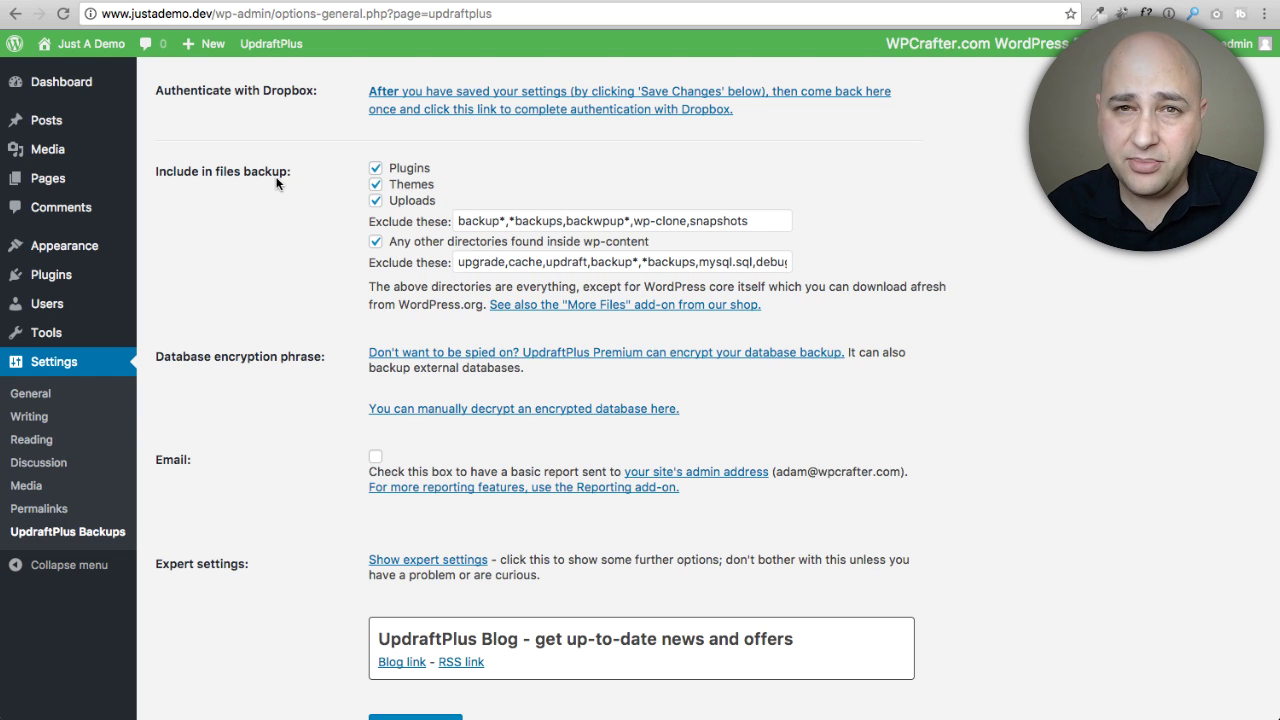
scroll(278, 206, "down", 2)
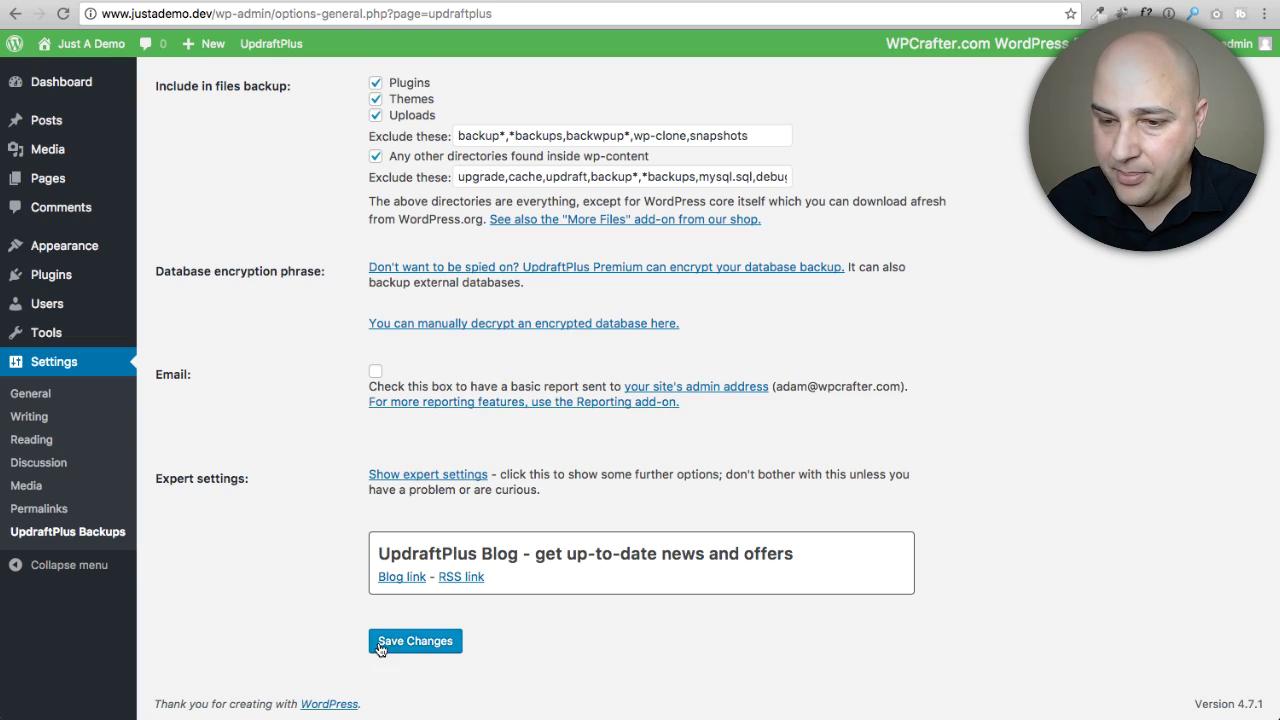
- Save the UpdraftPlus settings and follow the link to authorize the Dropbox account
left_click(424, 644)
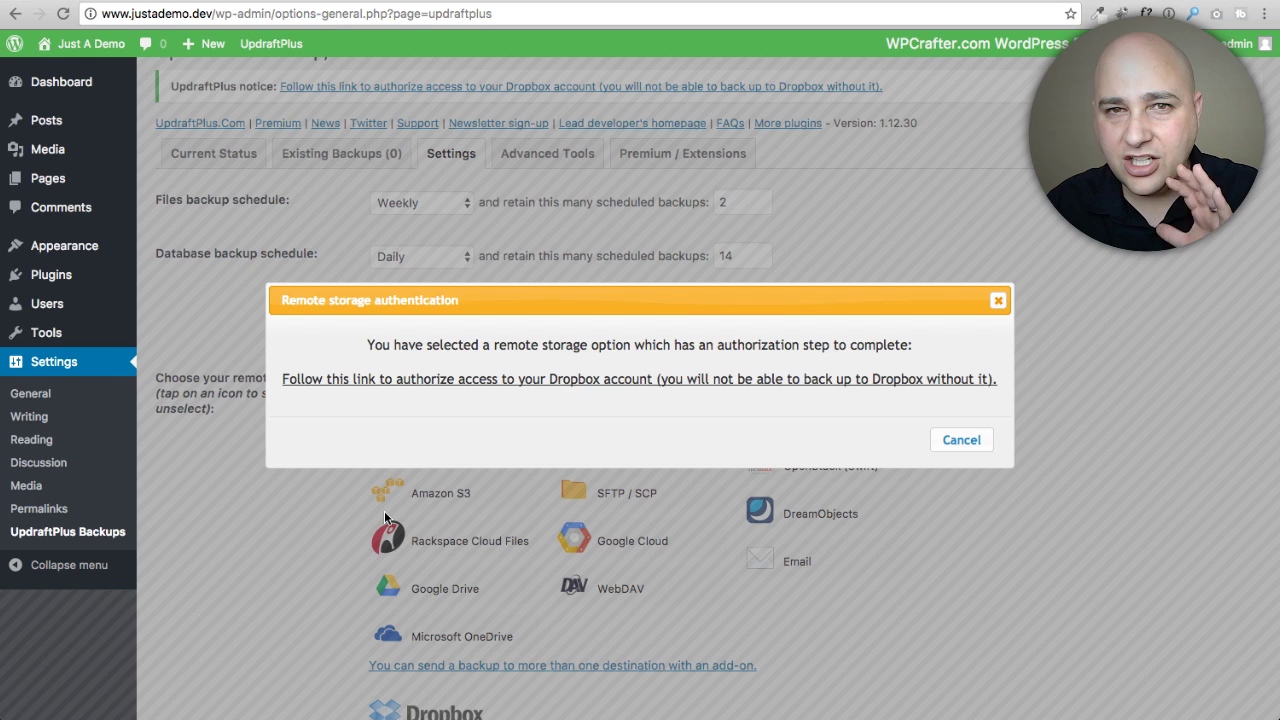
left_click(666, 386)
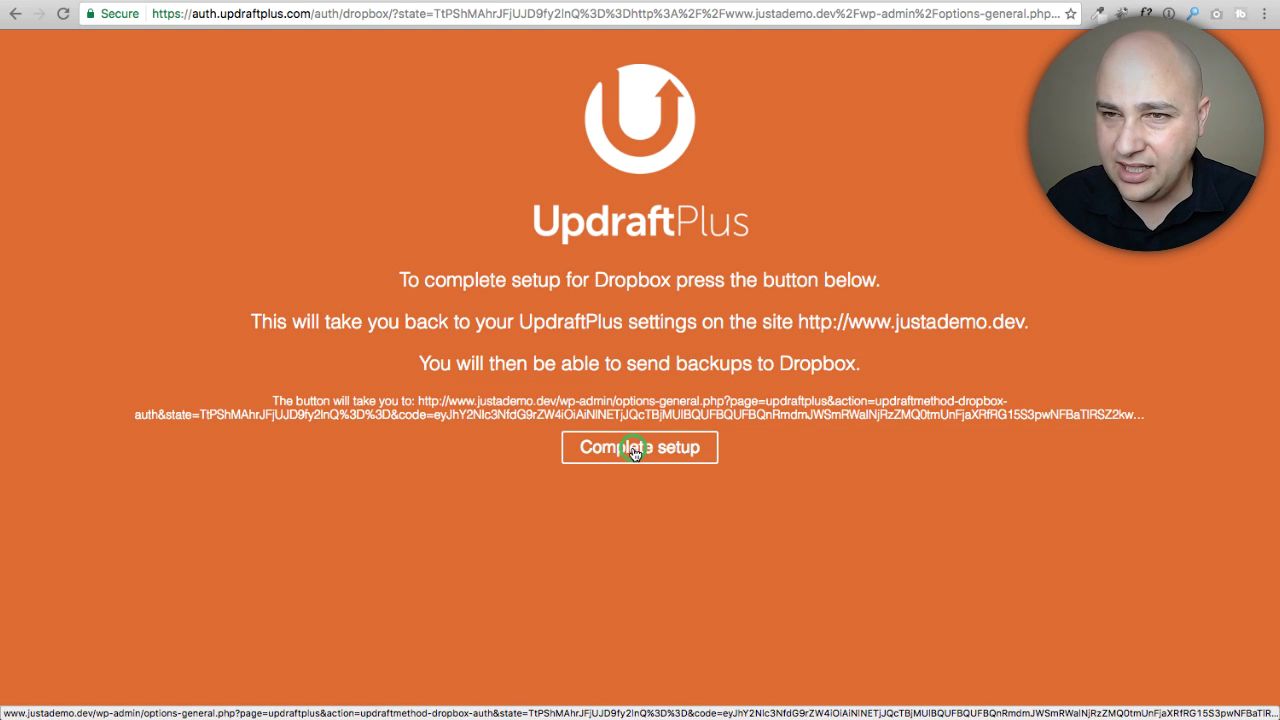
- Complete Dropbox setup and highlight the quota: 52.3% used, 5735.1 MB free
left_click(633, 451)
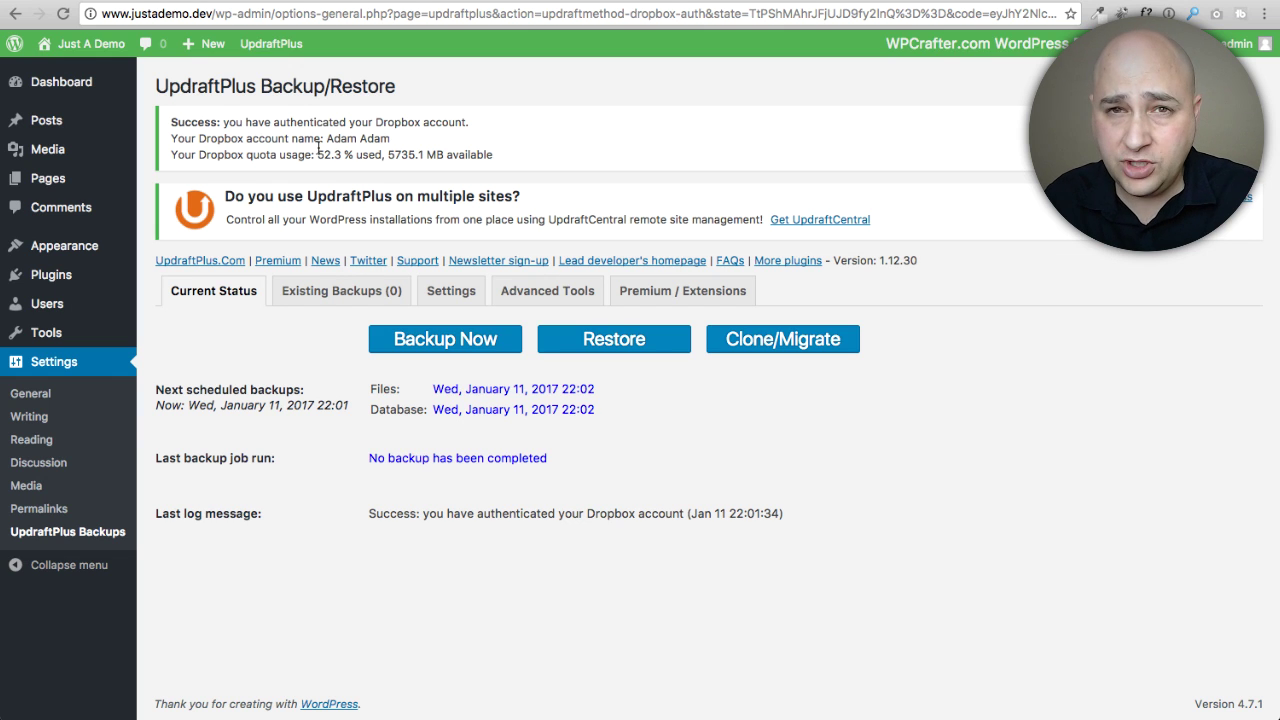
left_click_drag(318, 150, 382, 150)
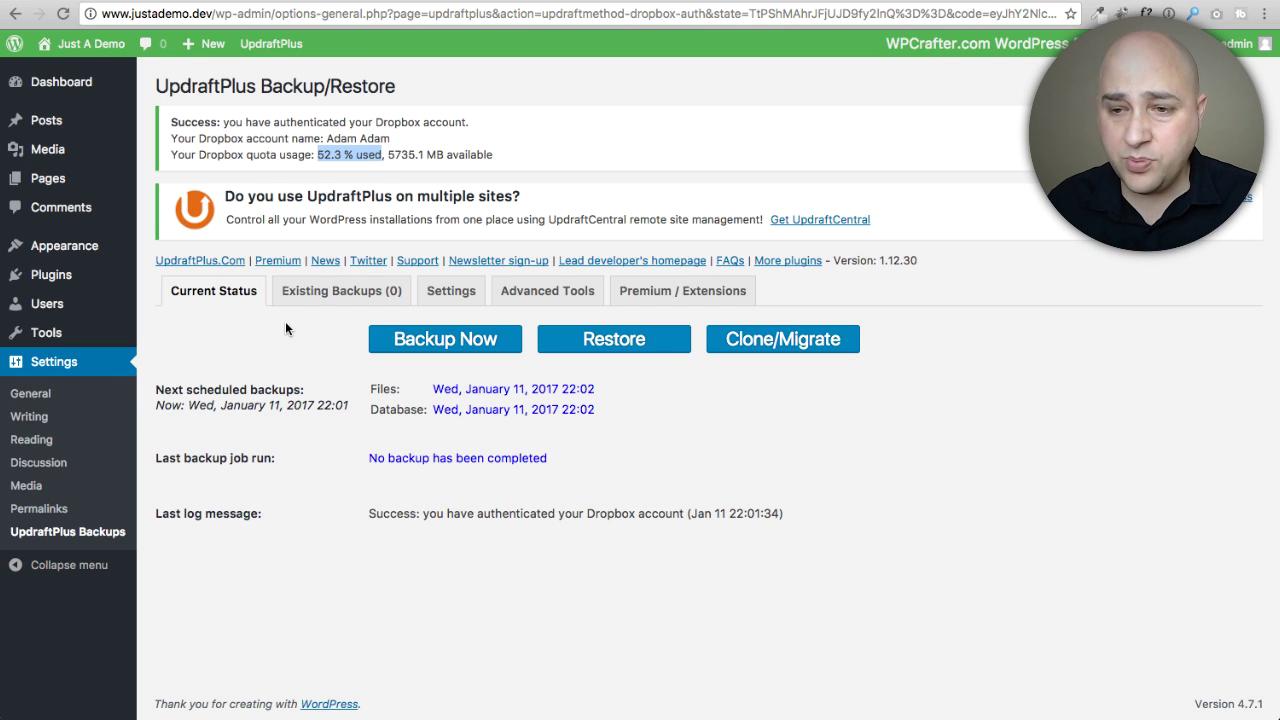
- Open the Backup Now dialog with database, files and remote storage all ticked
left_click(441, 342)
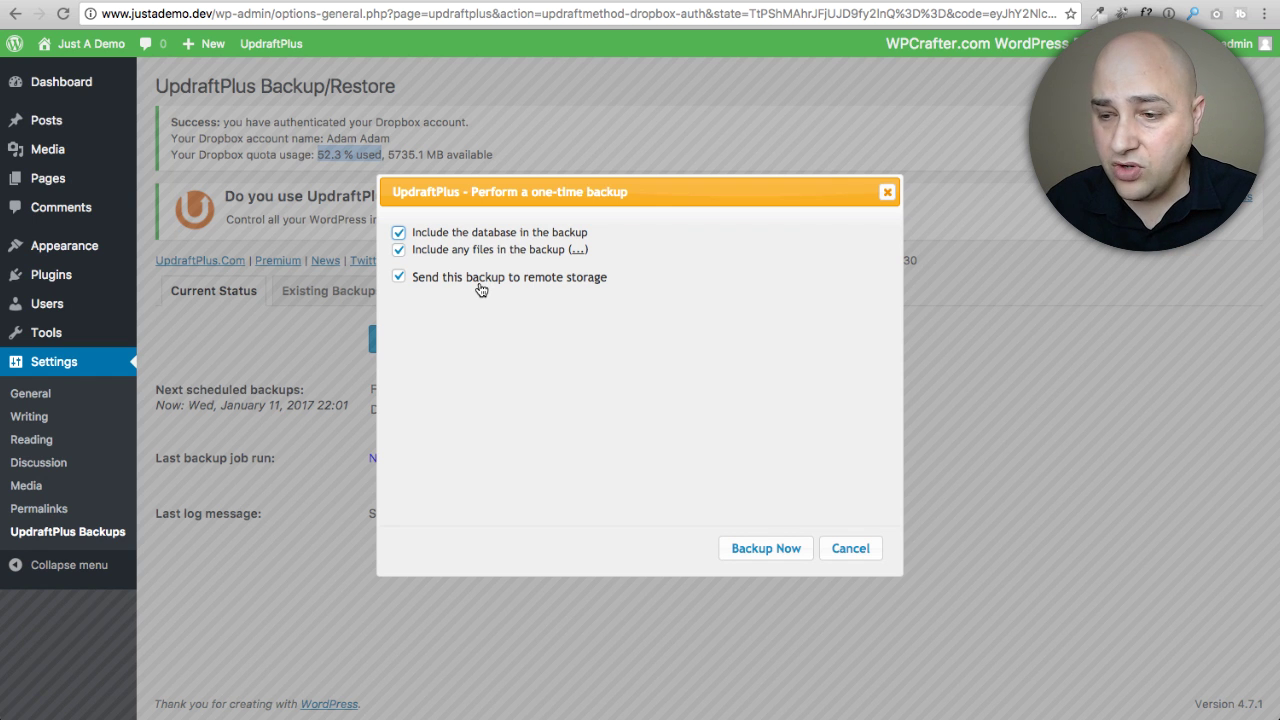
- Start the one-time backup and wait for its Dropbox upload to complete
left_click(784, 551)
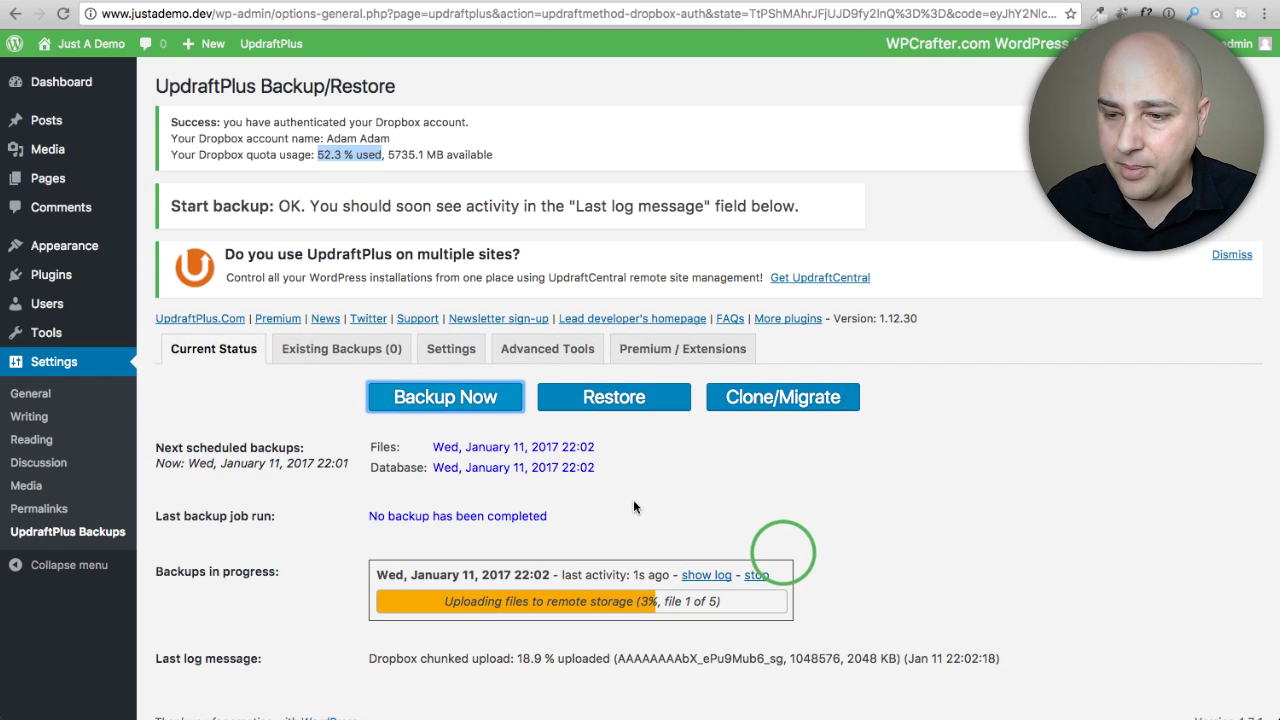
scroll(633, 500, "down", 1)
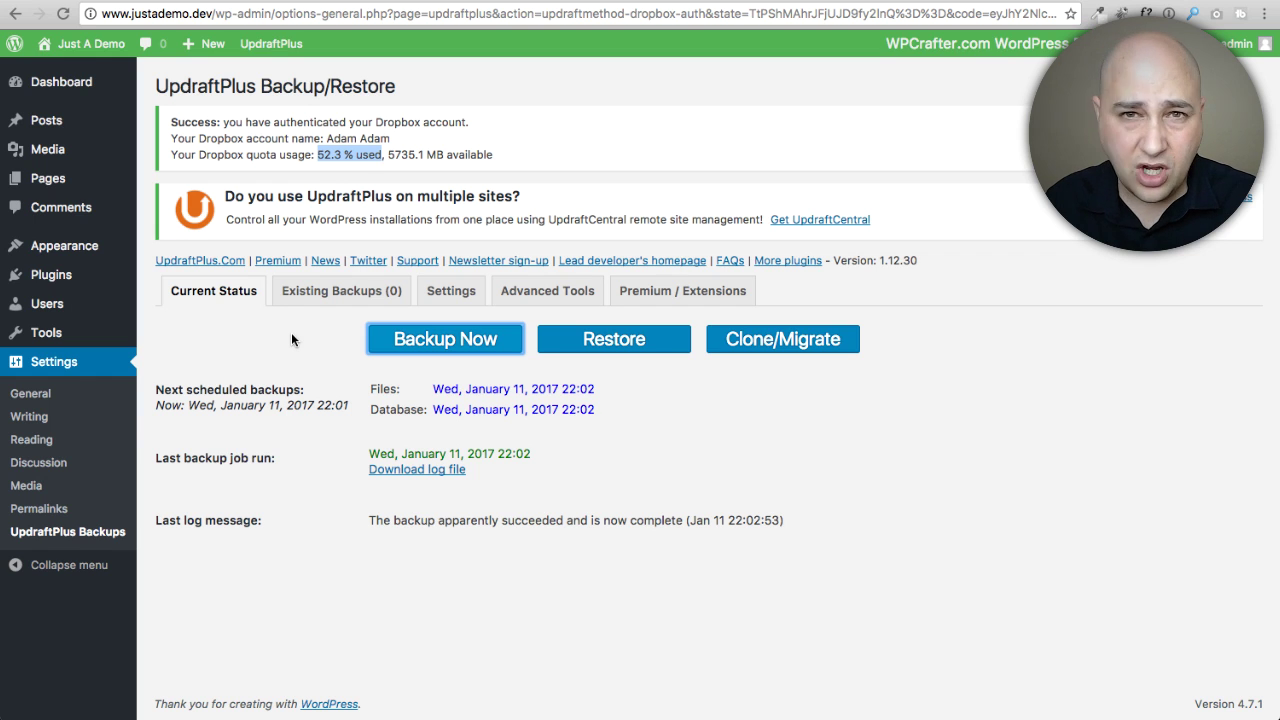
- View Existing Backups (1), listing the Jan 11, 2017 22:02 backup
left_click(333, 295)
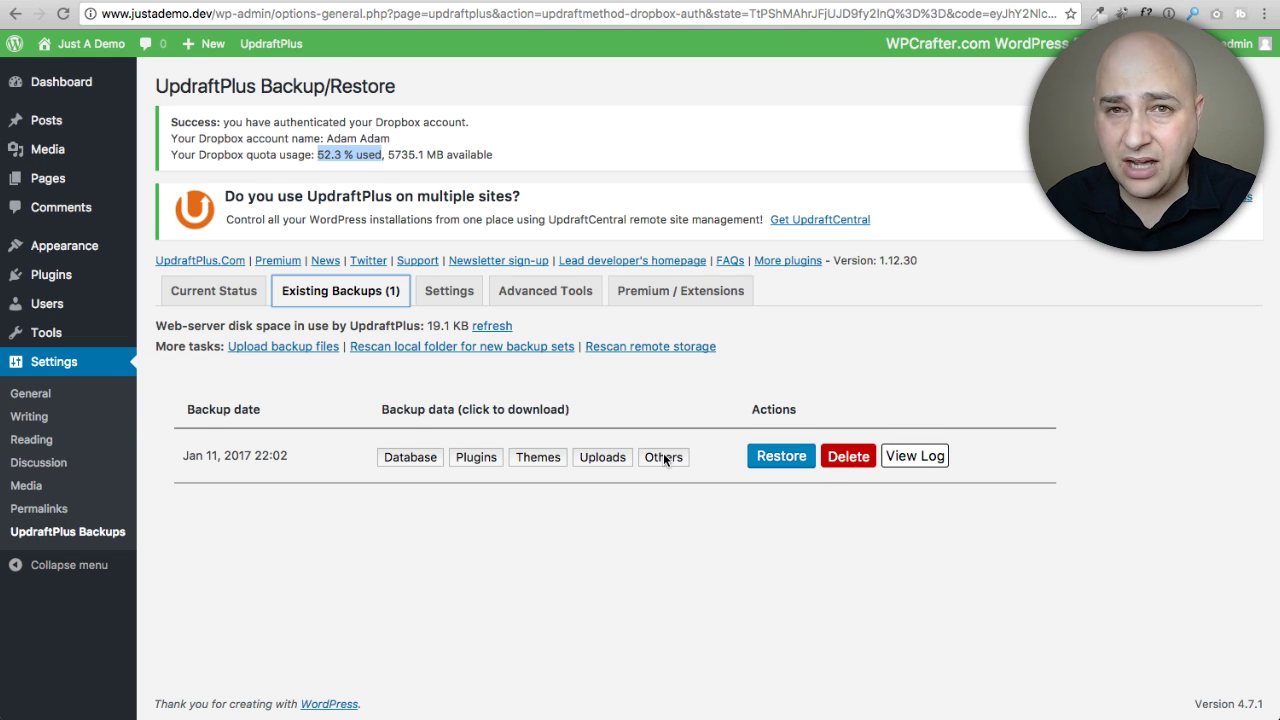
left_click(601, 509)
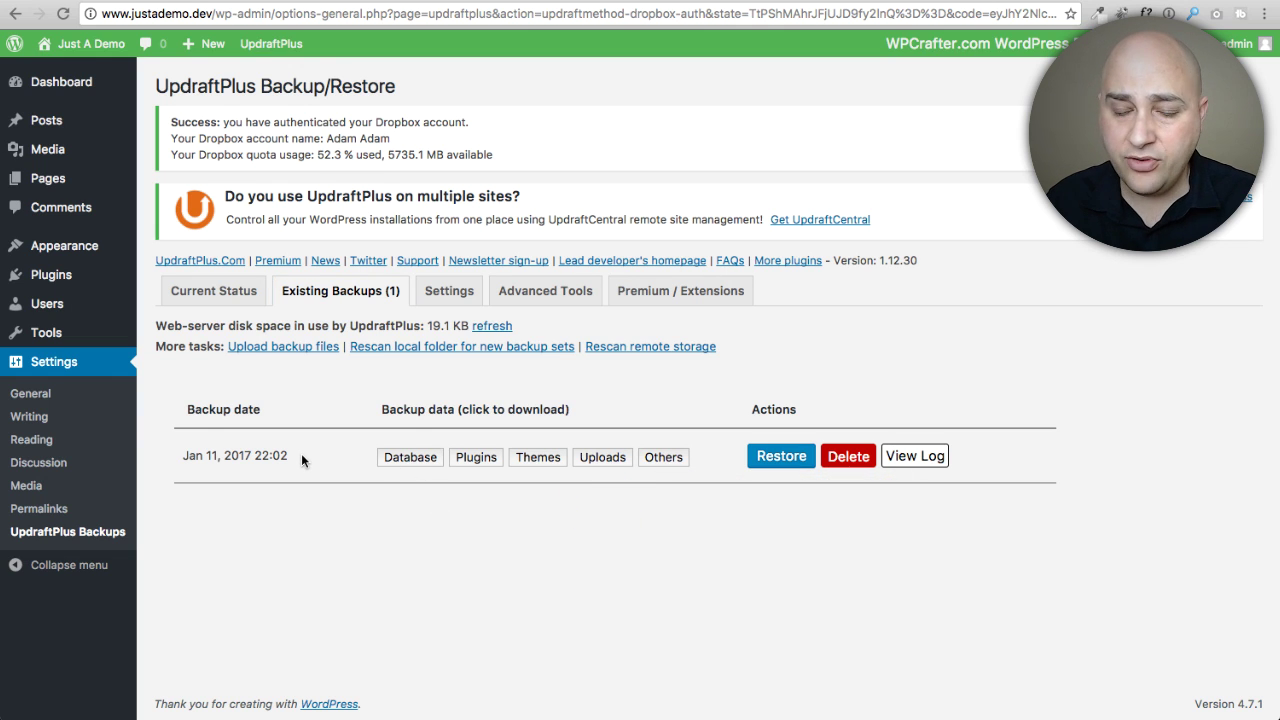